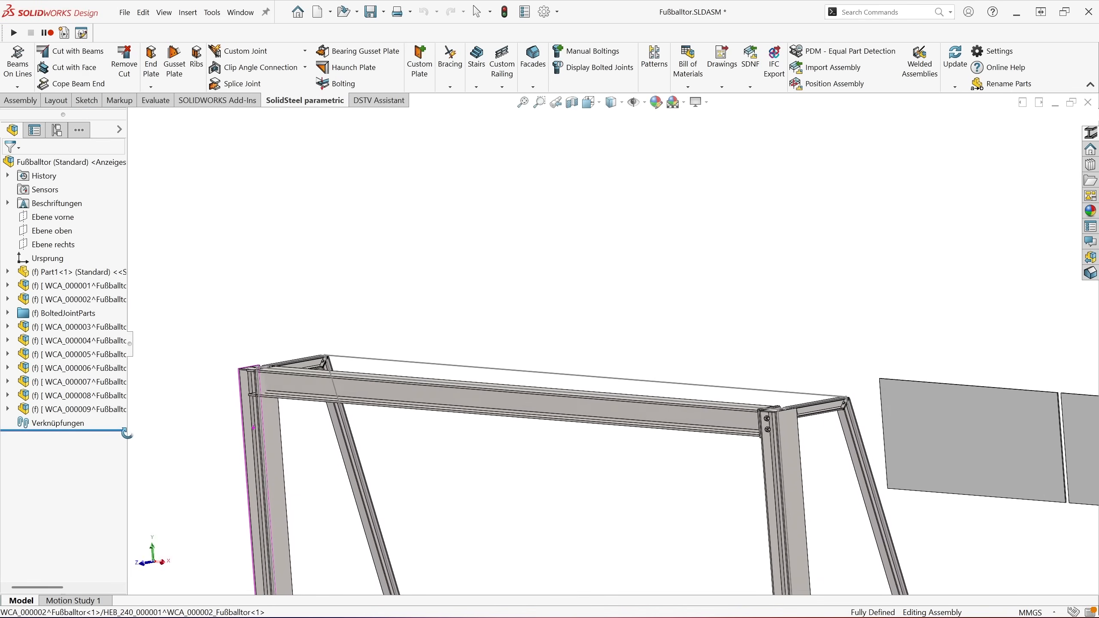
- Add a bolted end plate connecting the crossbar beam to the flange face of the left HEB 240 column
scroll(268, 392, down, 4)
scroll(273, 391, down, 2)
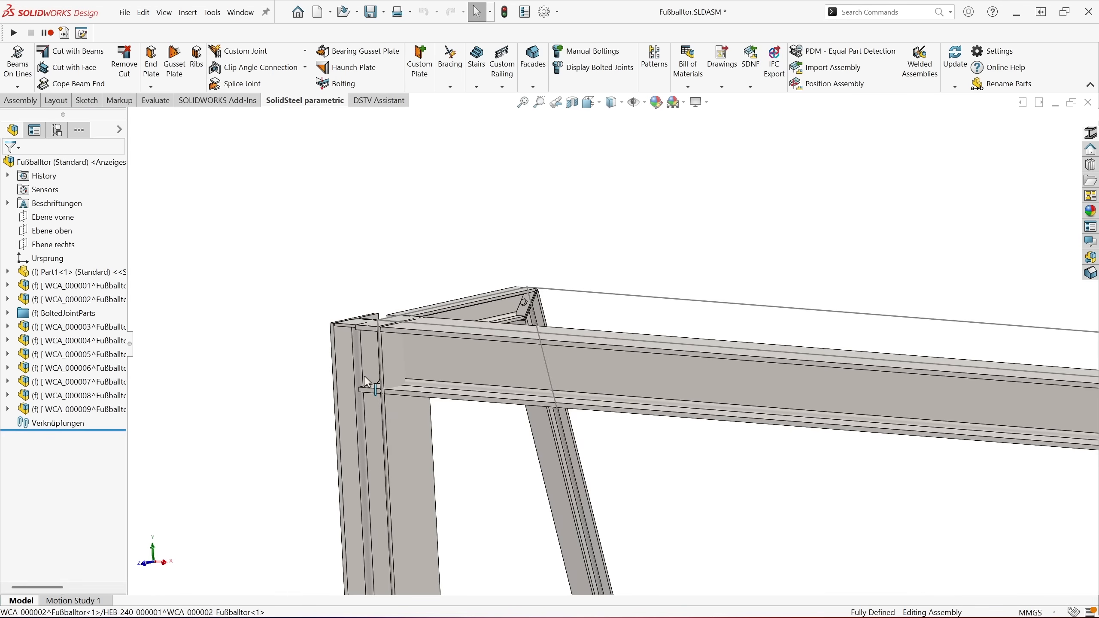
scroll(364, 377, down, 3)
middle_drag(406, 269, 263, 205)
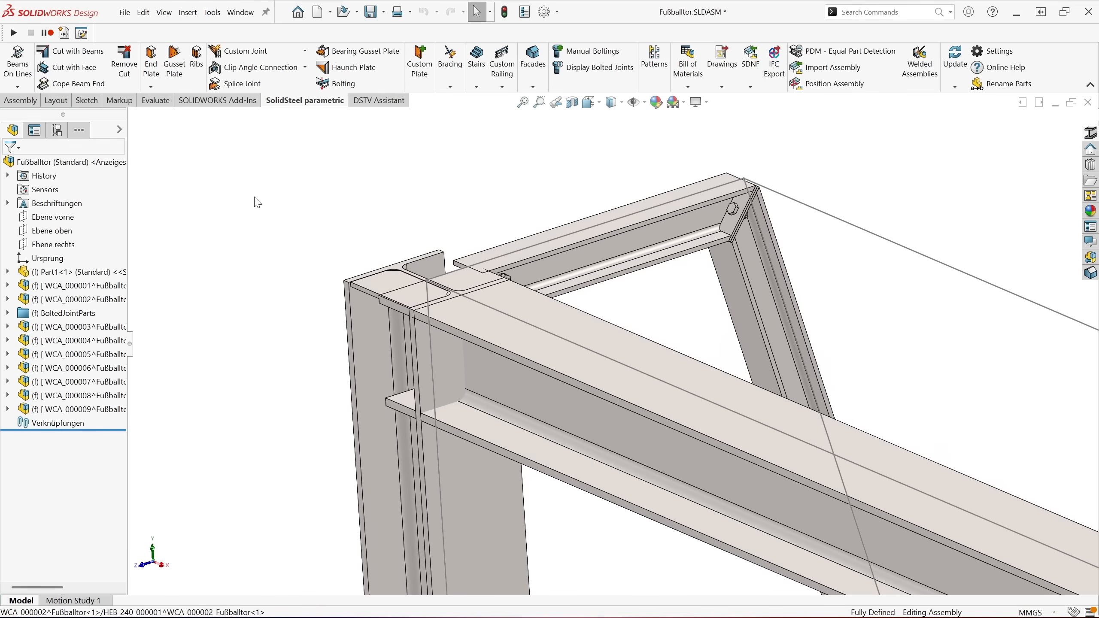
click(151, 60)
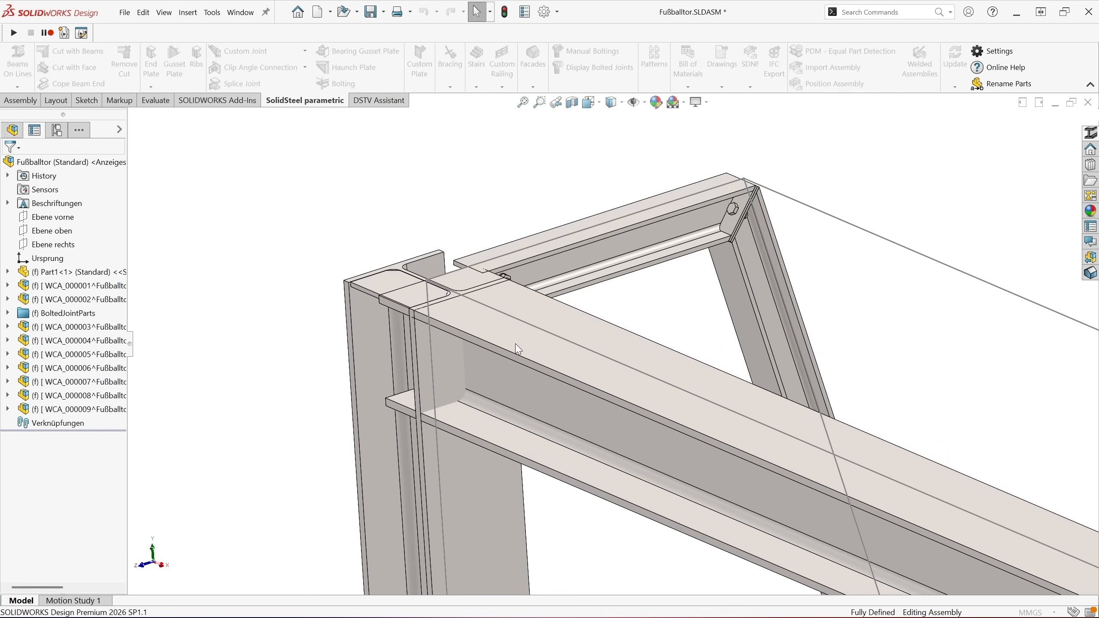
click(493, 458)
click(494, 458)
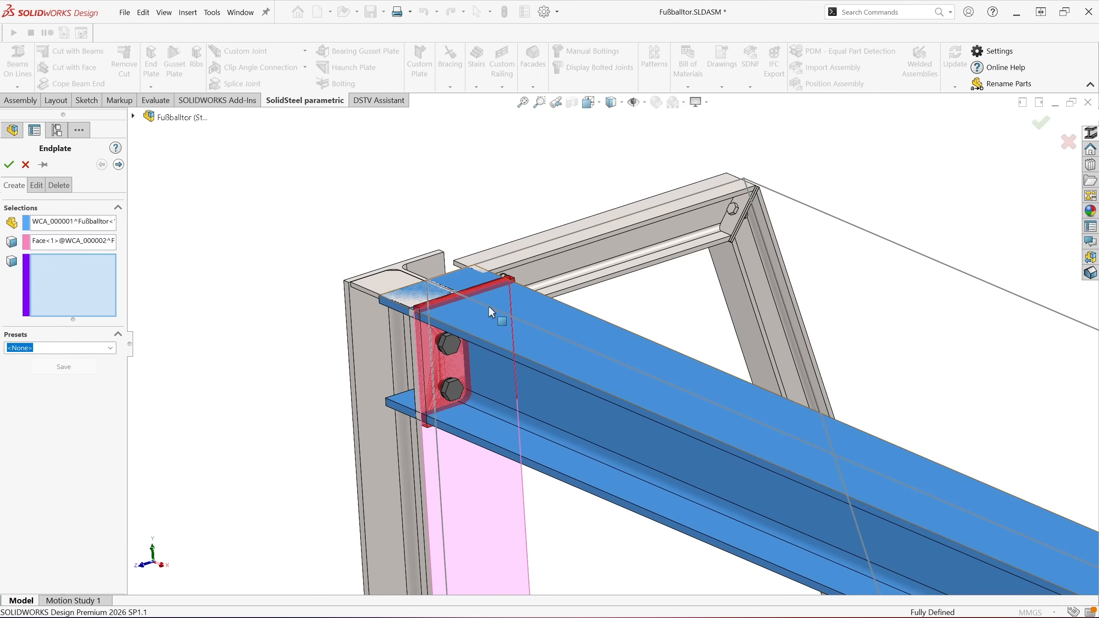
click(8, 165)
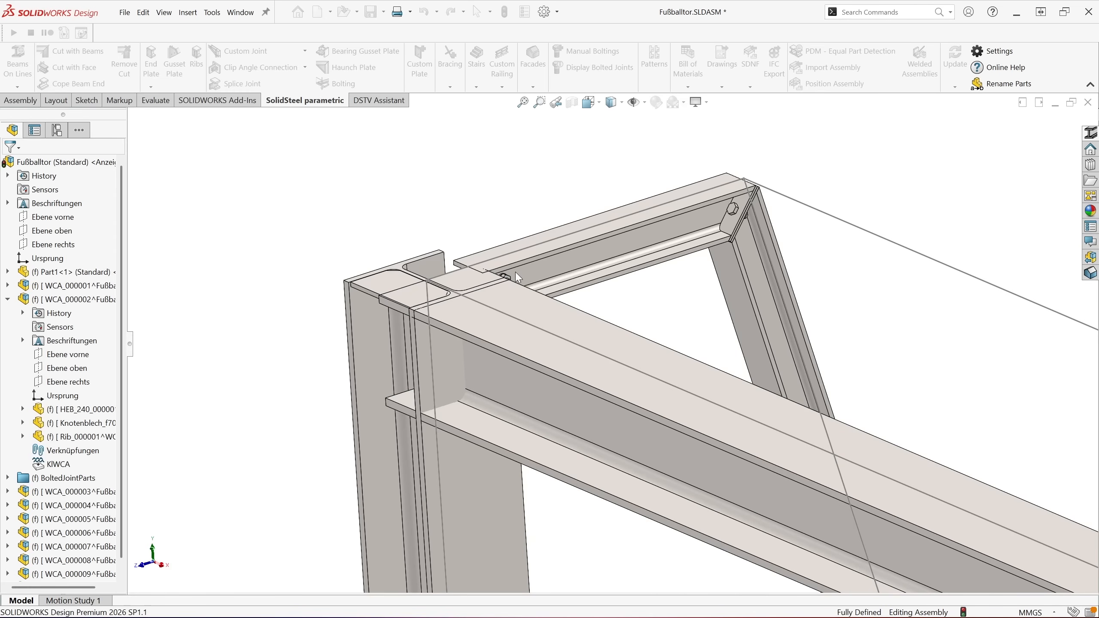
- Show the net sketches Skizze6 and Skizze8 of Part1, with the whole goal viewed straight on
scroll(638, 449, up, 6)
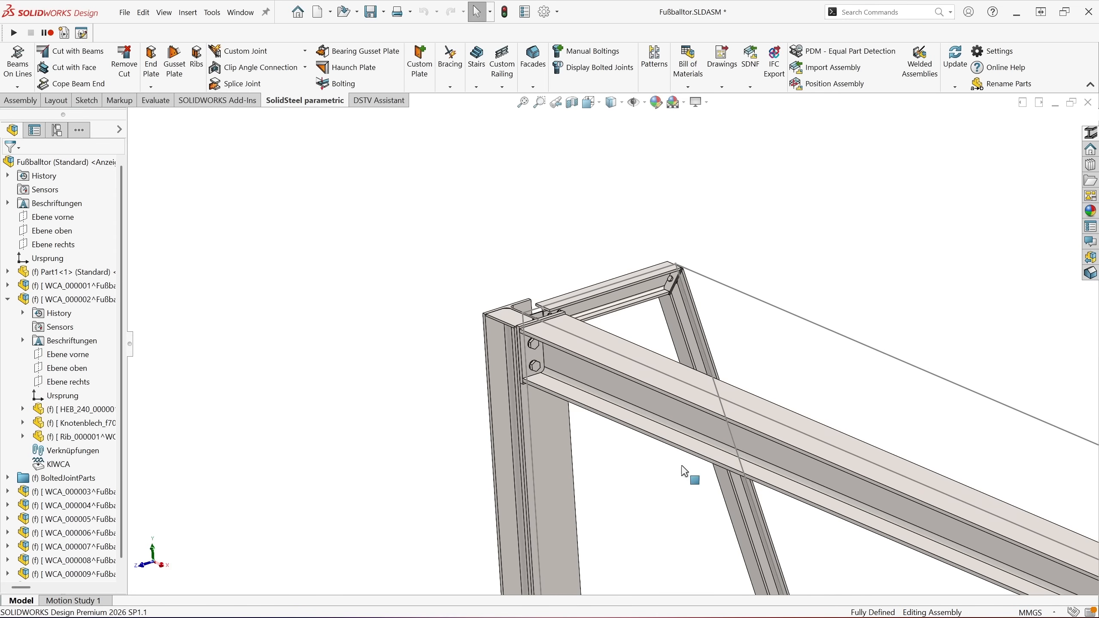
middle_drag(719, 488, 623, 387)
key(space)
click(526, 376)
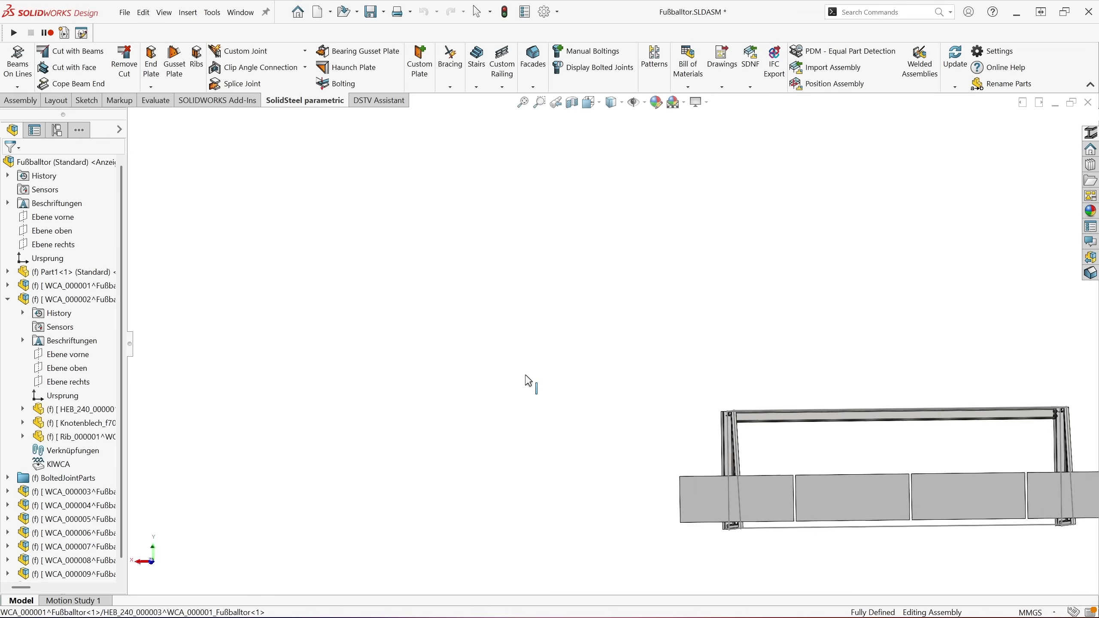
middle_drag(638, 317, 635, 363)
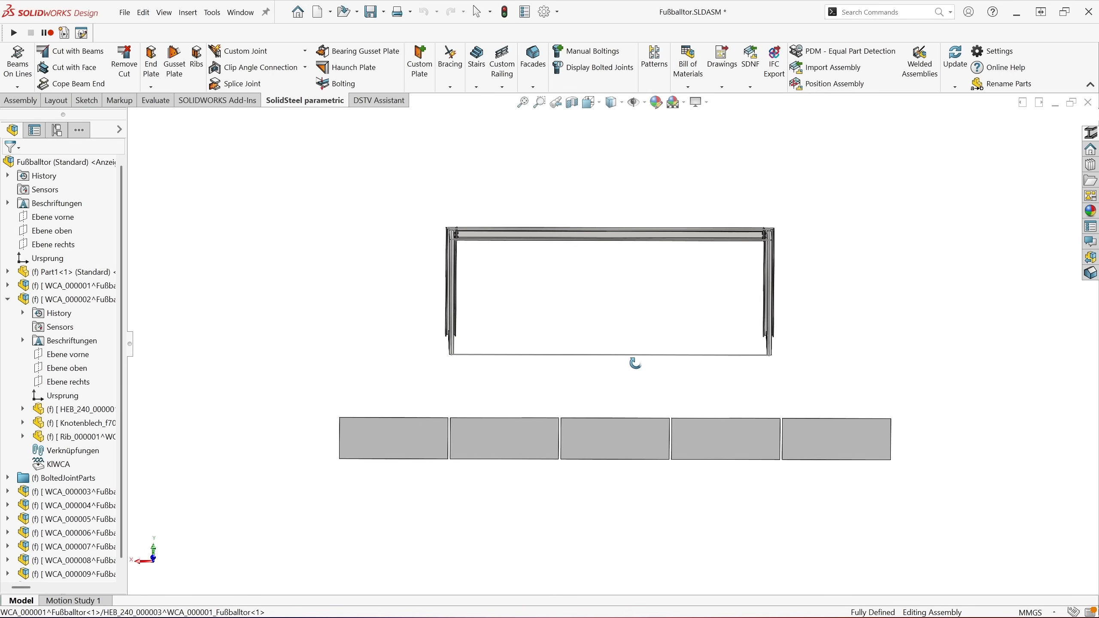
scroll(649, 162, down, 3)
scroll(639, 193, up, 5)
middle_drag(661, 316, 650, 333)
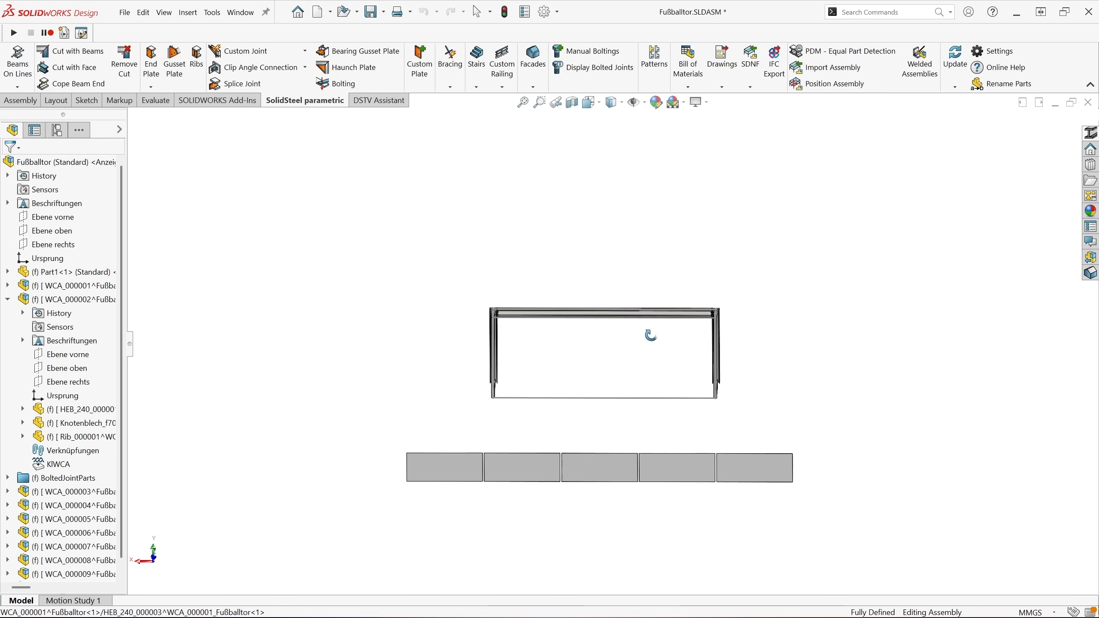
click(7, 300)
click(7, 272)
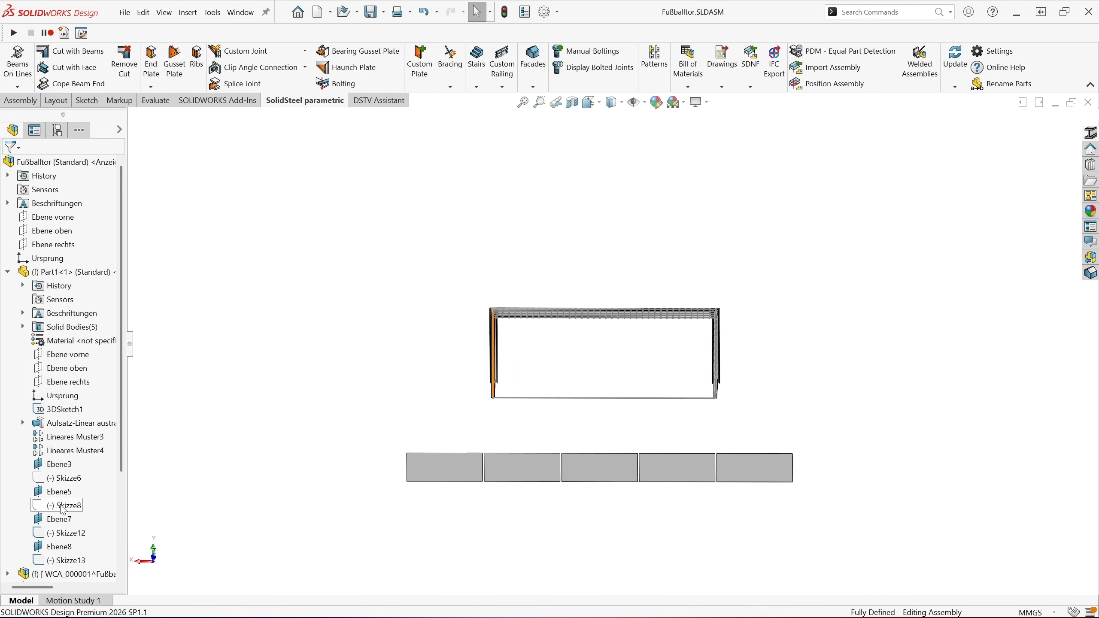
click(63, 507)
ctrl+click(61, 478)
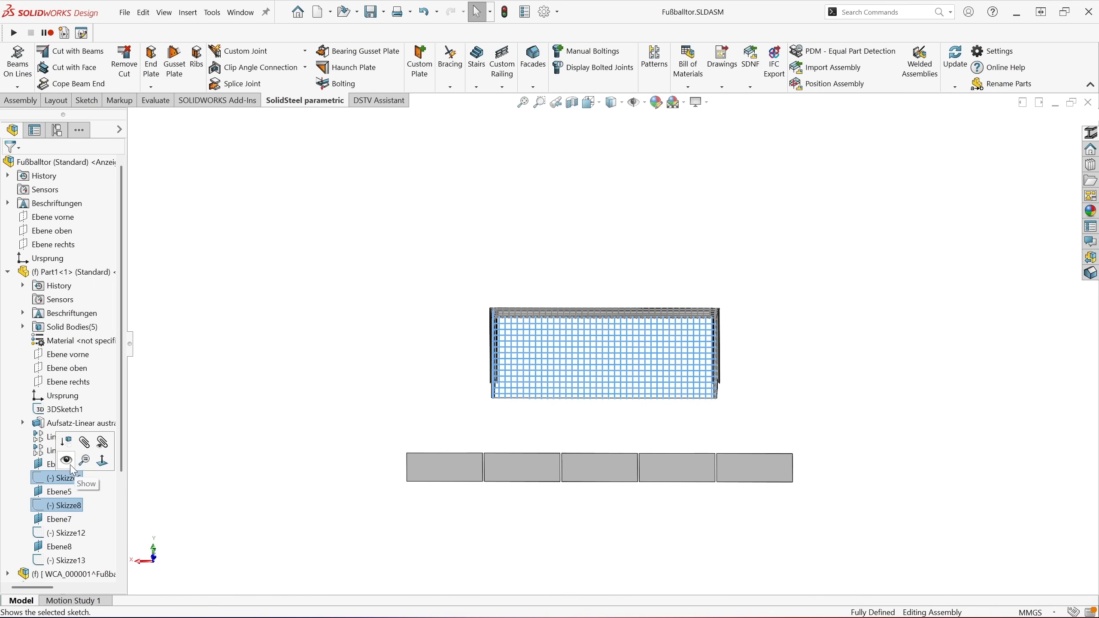
click(71, 465)
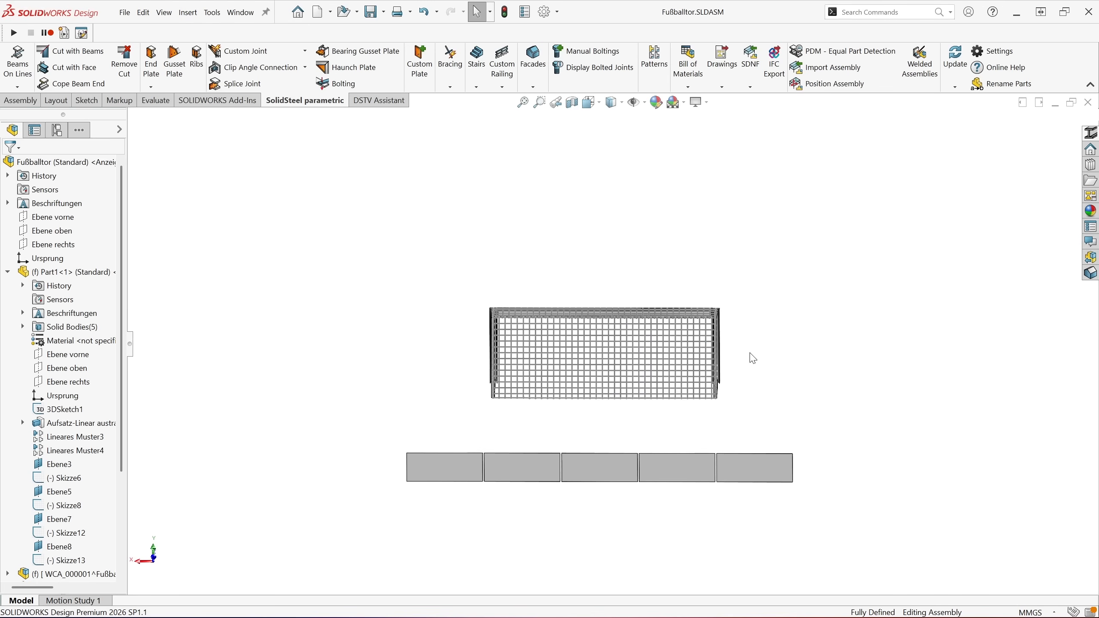
- Update the position numbers of the assembly and the meta data for its bill of materials
click(1090, 135)
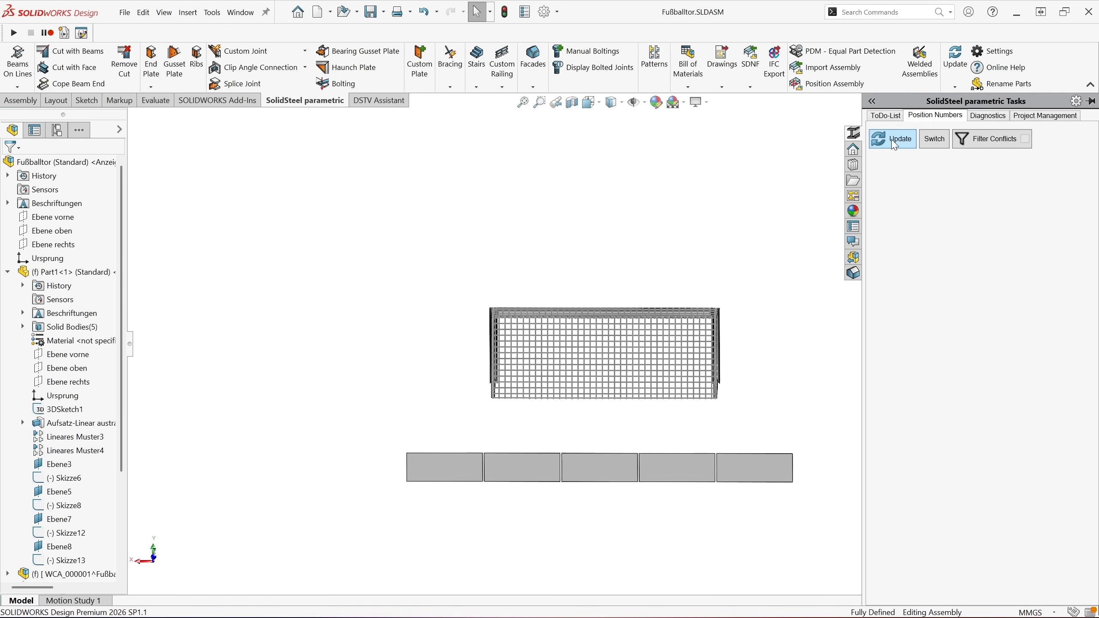
click(892, 142)
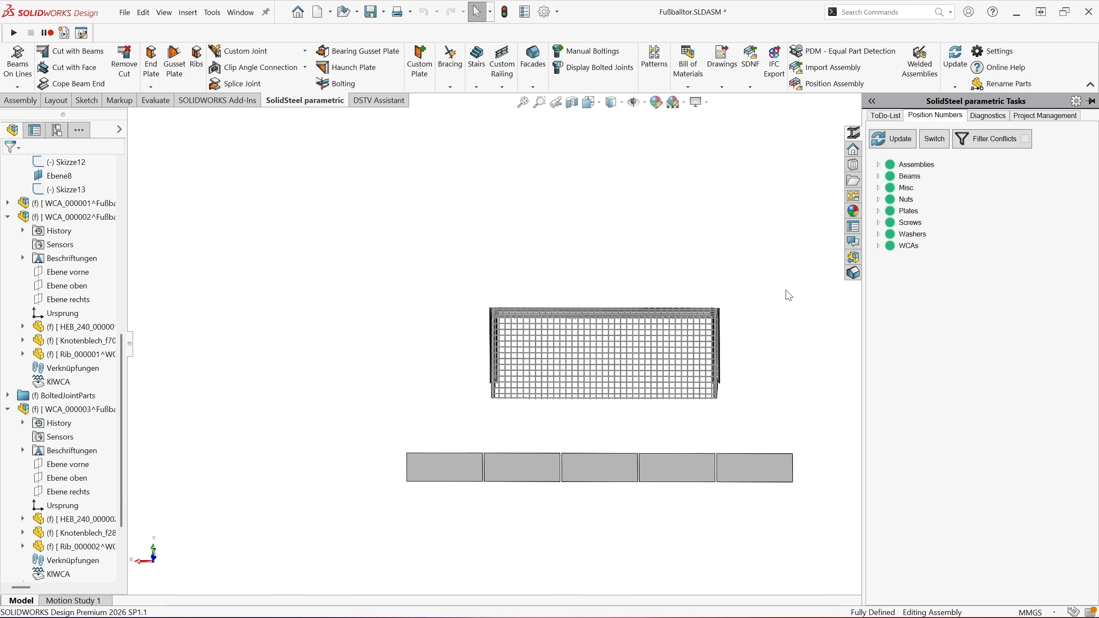
click(687, 86)
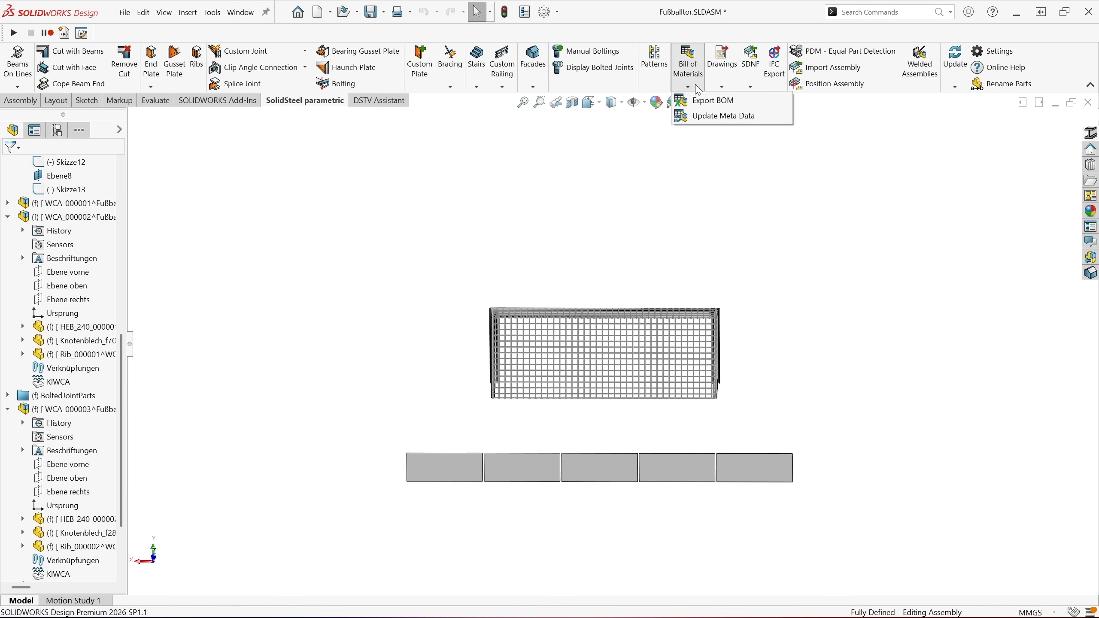
click(719, 116)
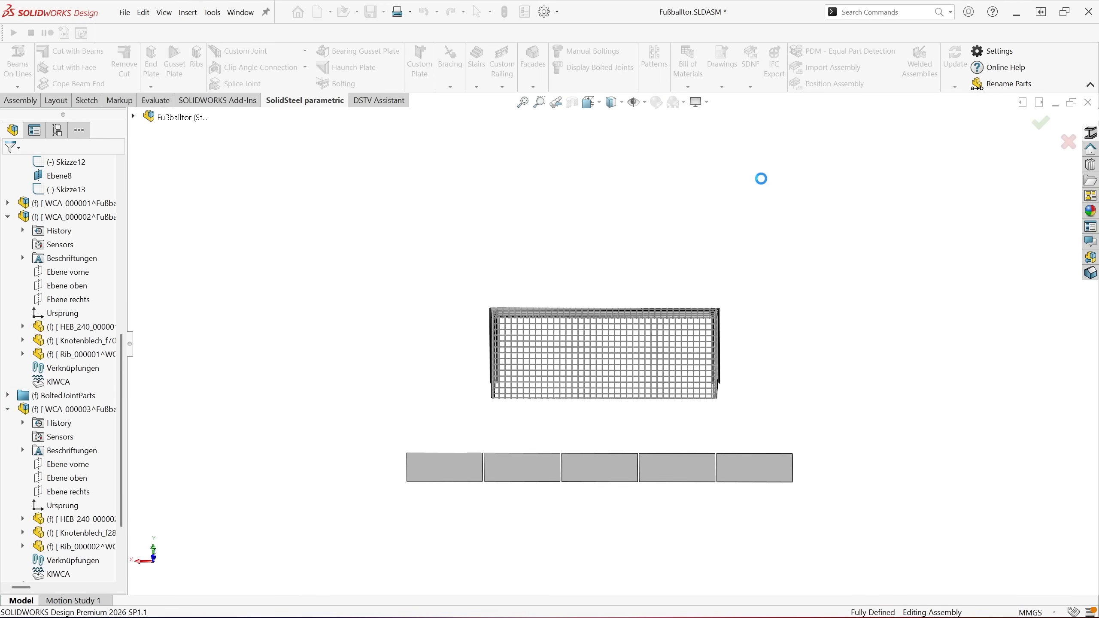
- Set up a BOM export of the assembly with the BOM-List.xml template and KL_Head_en.xlsx as the Excel template
click(695, 79)
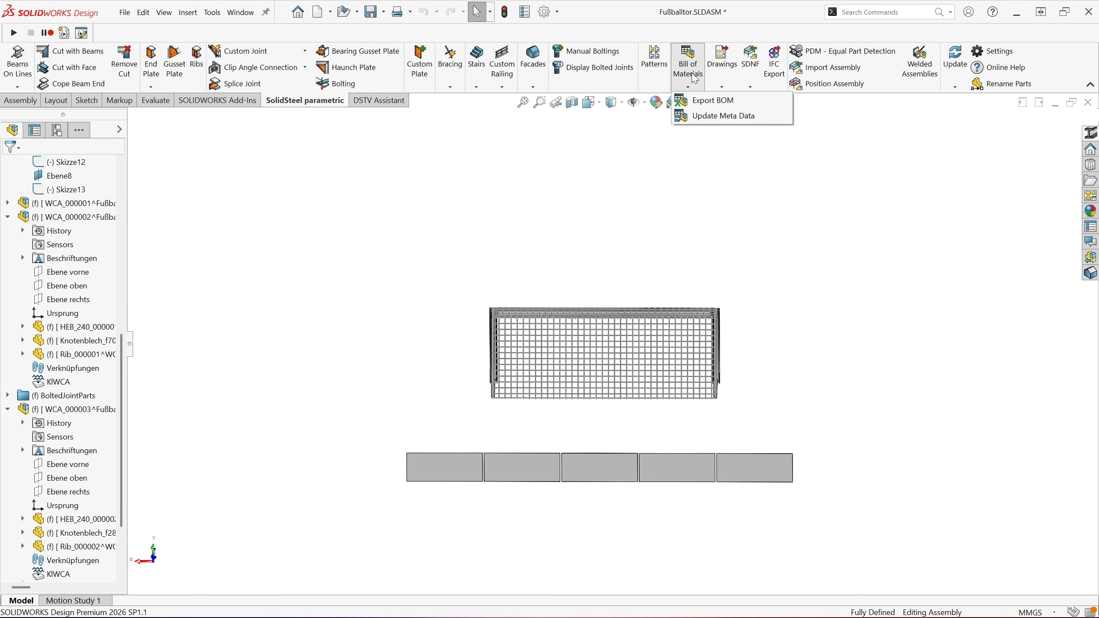
click(713, 101)
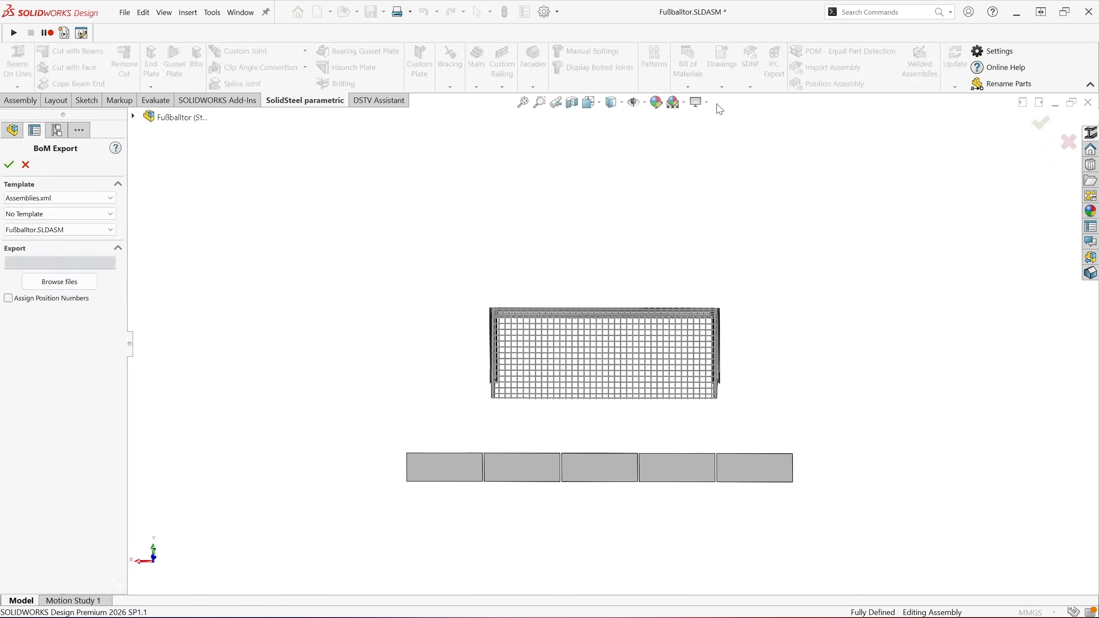
click(95, 198)
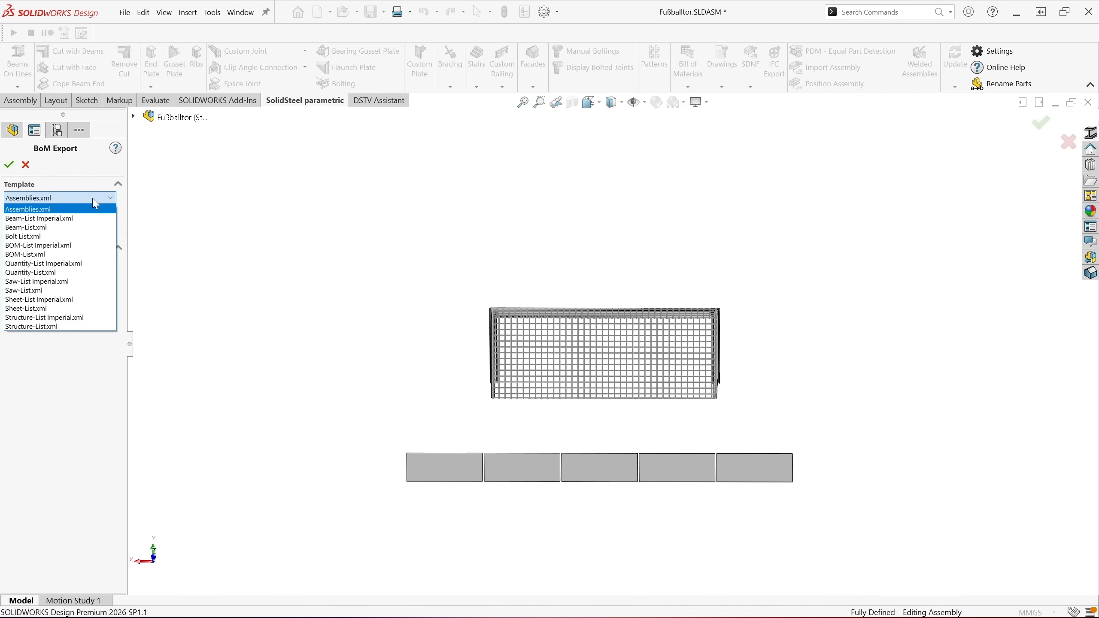
click(41, 255)
click(44, 215)
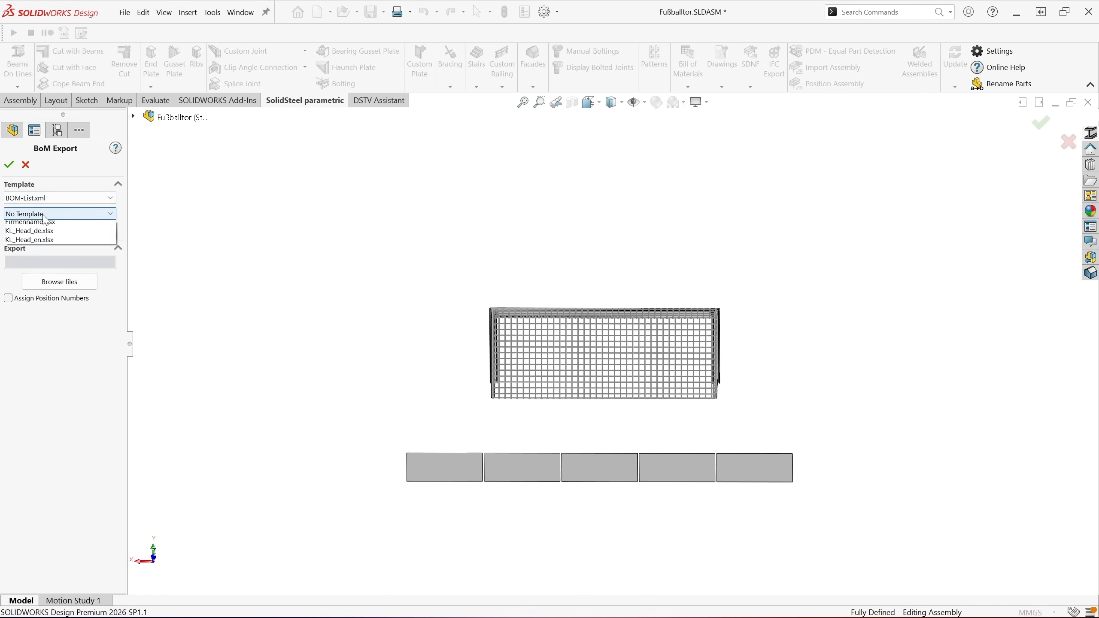
click(54, 254)
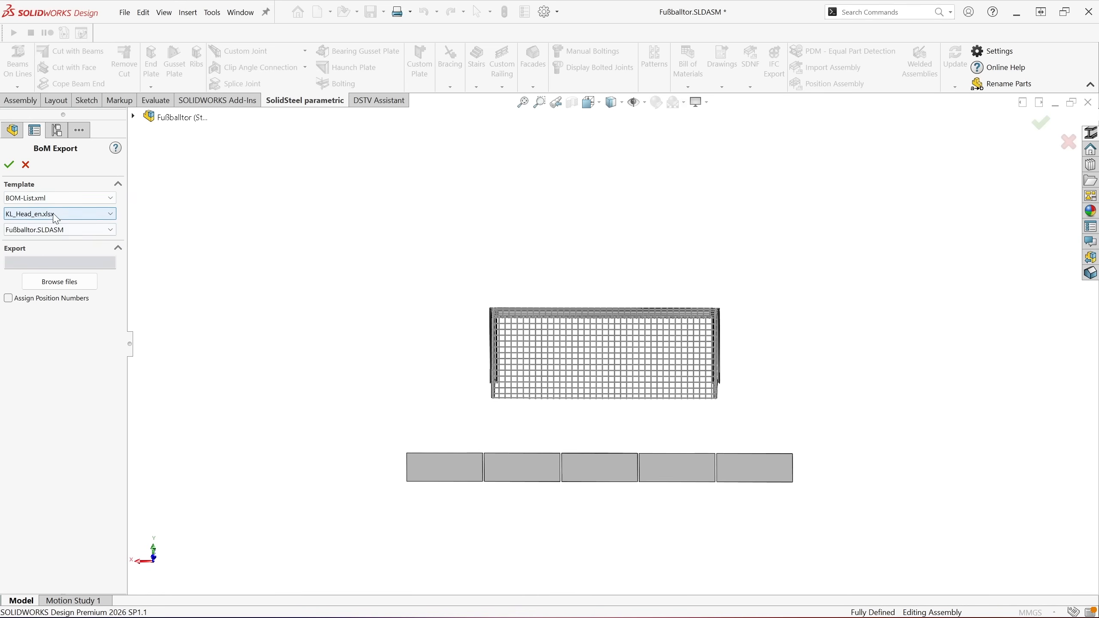
- Save the BOM export to the desktop as the Excel file FußballtorBOM and run the export
click(59, 281)
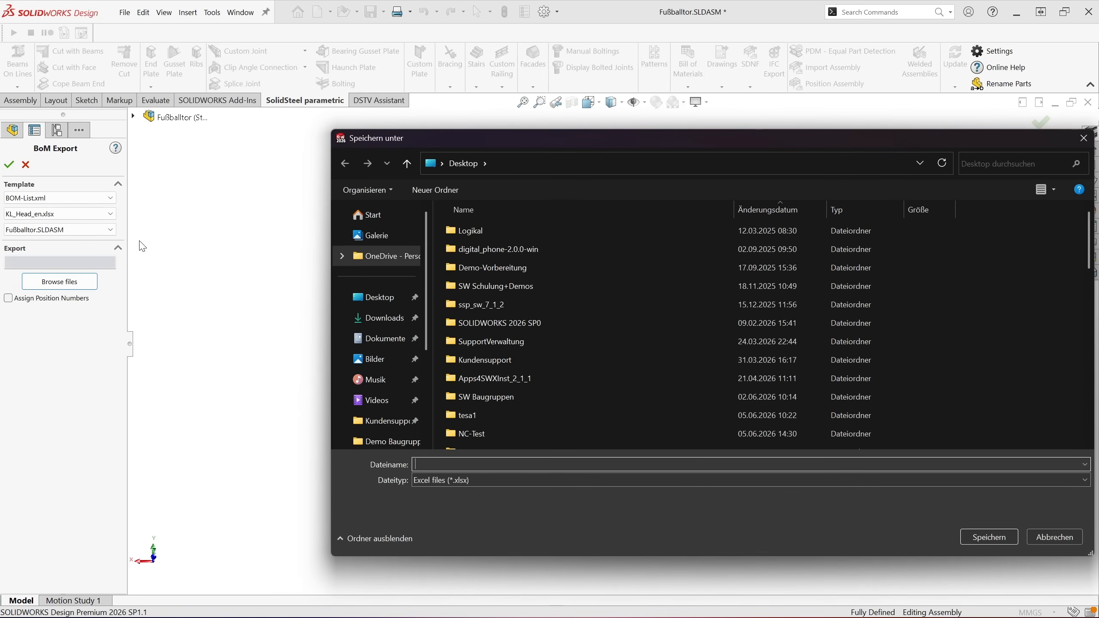
text(FußballtorBOM)
key(Return)
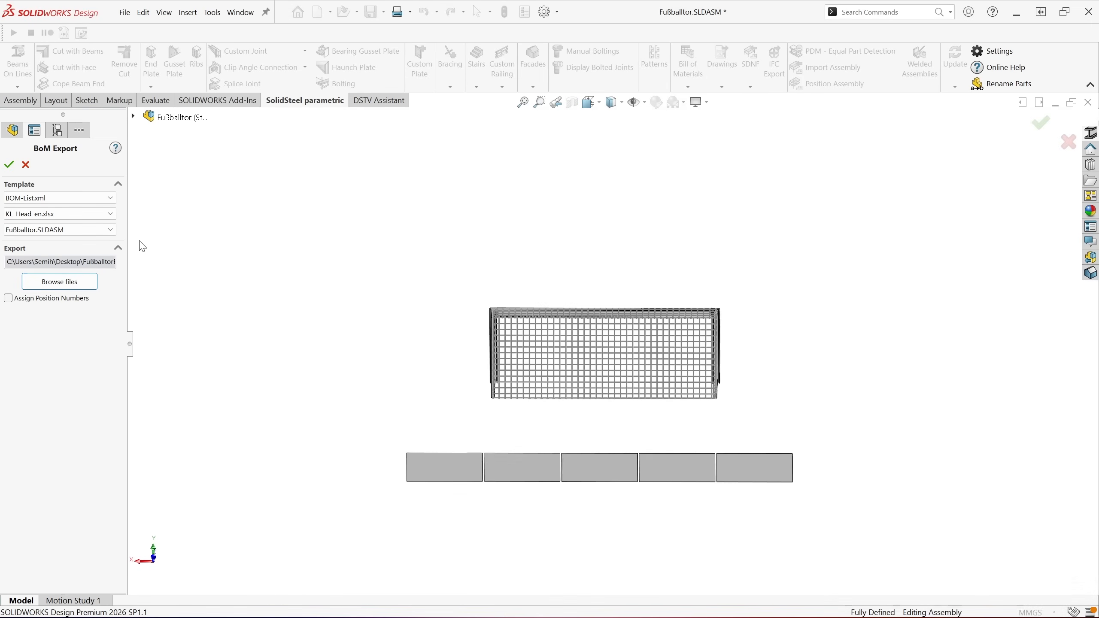
click(8, 165)
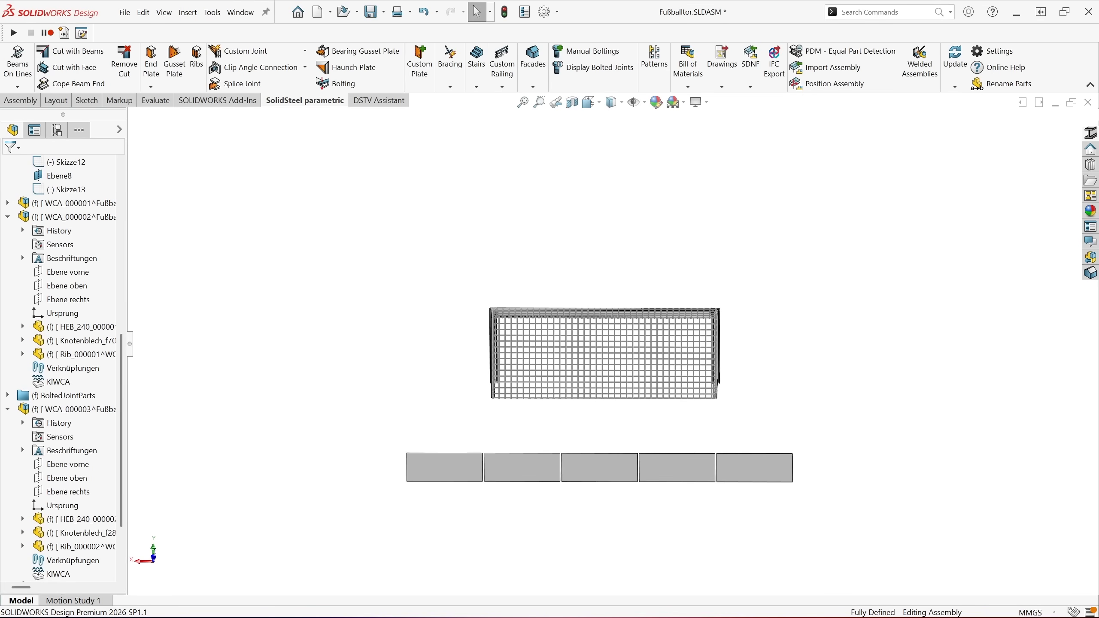
- Open FußballtorBOM.xlsx in Excel and examine its quantity, sheet and beam lists
drag(1098, 115, 655, 124)
double_click(655, 124)
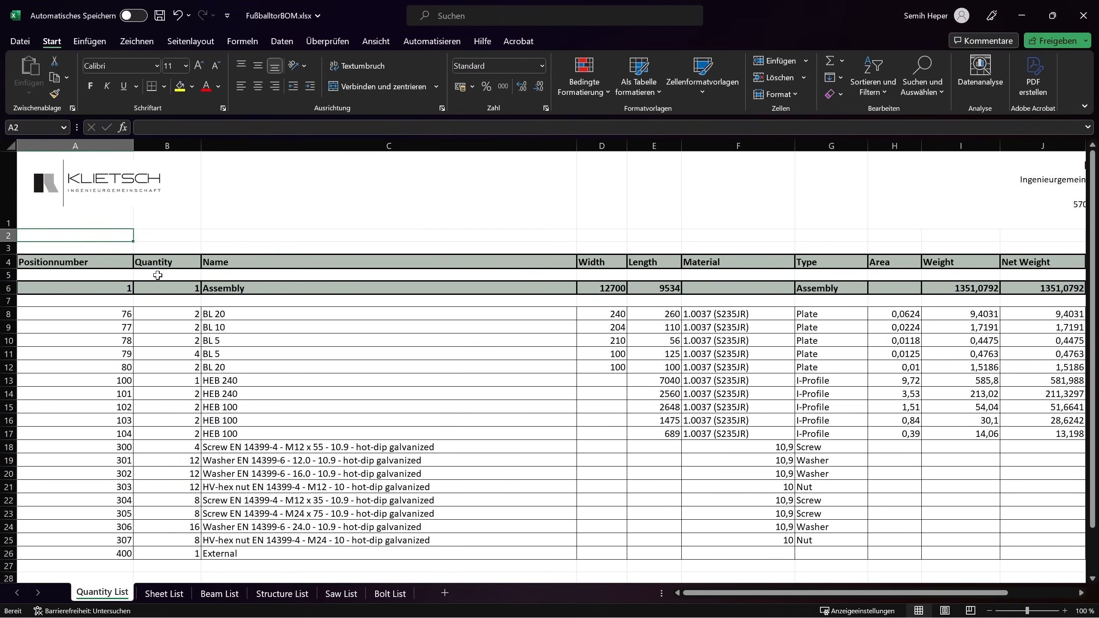
mouse_move(727, 600)
mouse_down()
mouse_move(785, 598)
mouse_move(706, 596)
mouse_up()
click(157, 594)
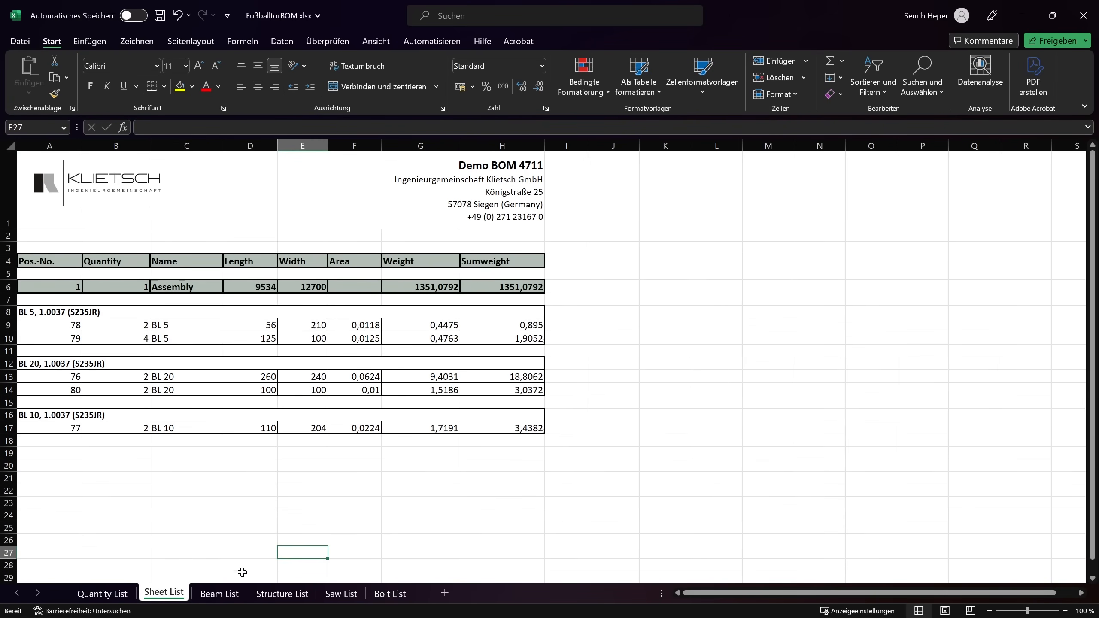
click(219, 593)
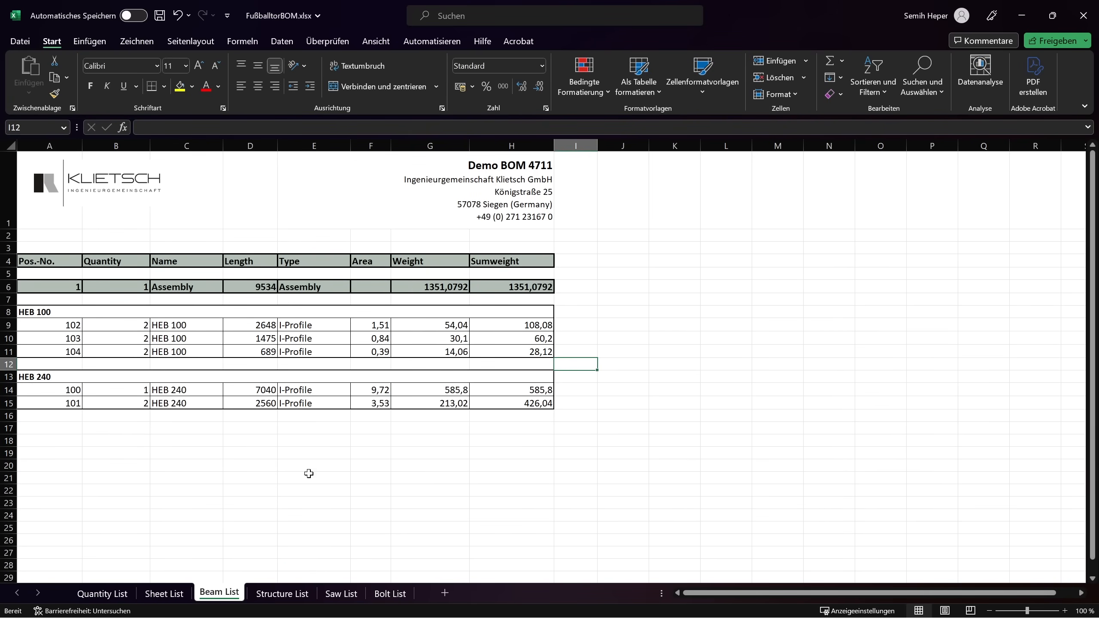
- Examine the structure, saw and bolt lists of the BOM workbook, and close it to return to SOLIDWORKS
click(281, 592)
scroll(341, 359, down, 3)
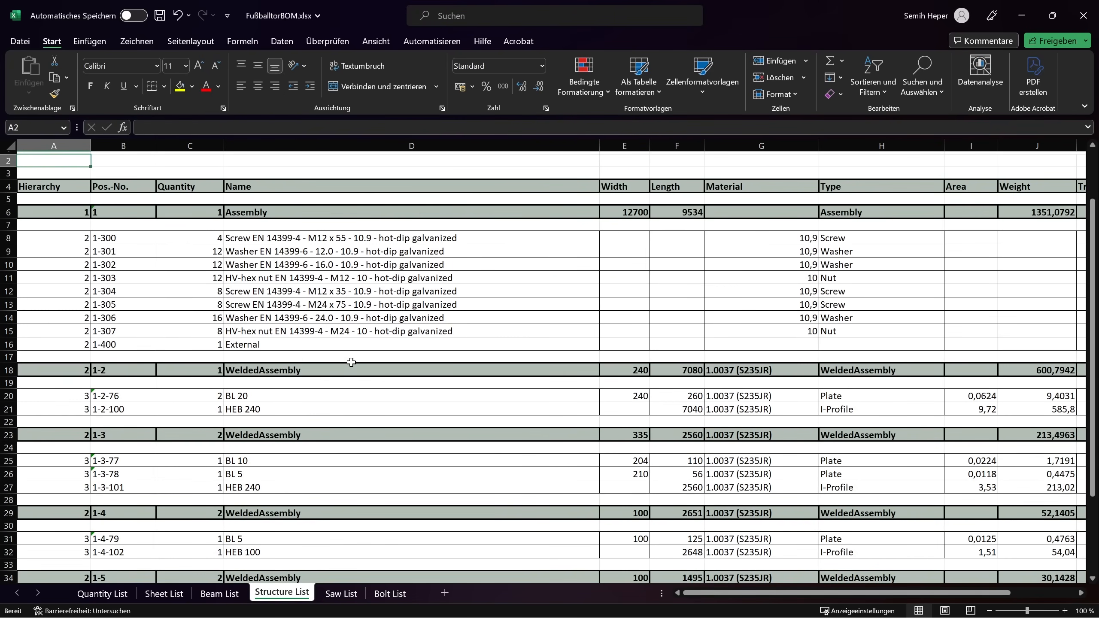
scroll(327, 359, down, 3)
scroll(327, 358, up, 7)
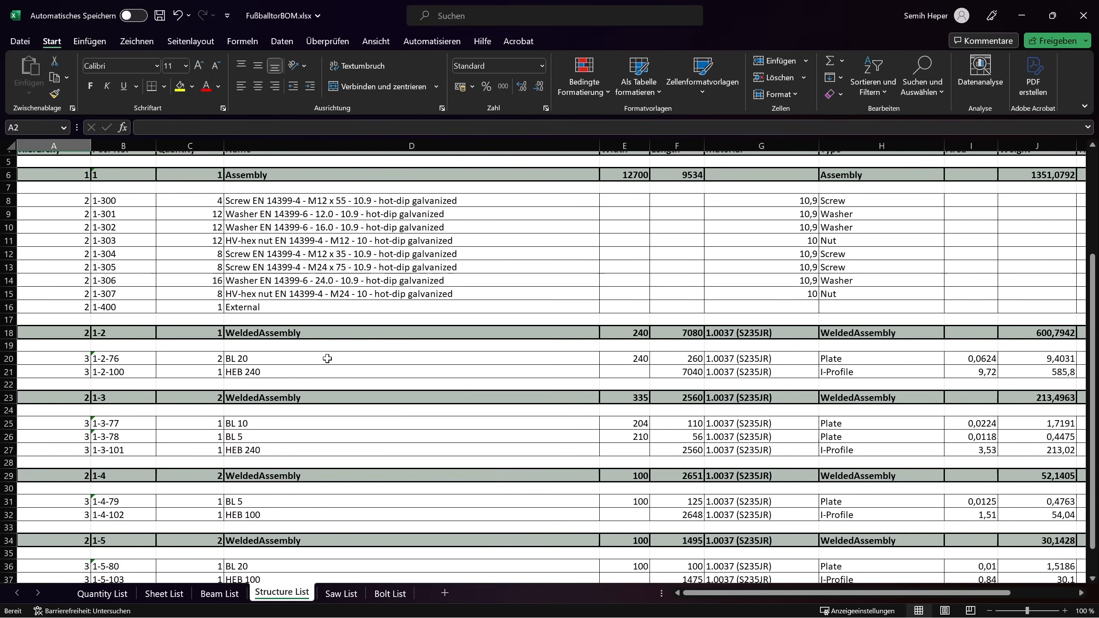
click(341, 593)
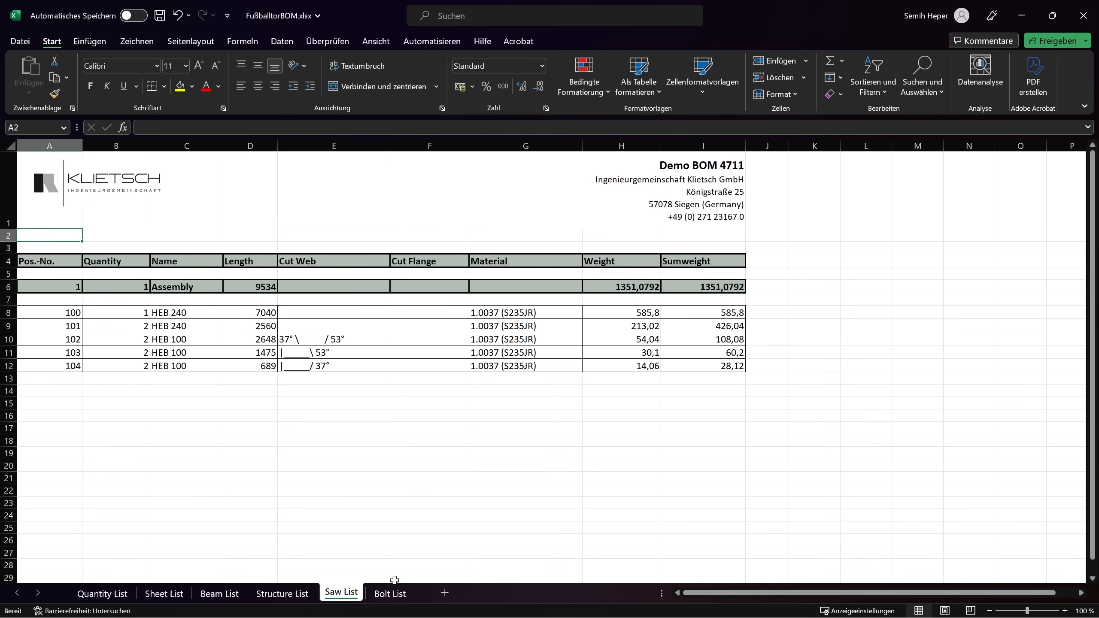
click(390, 592)
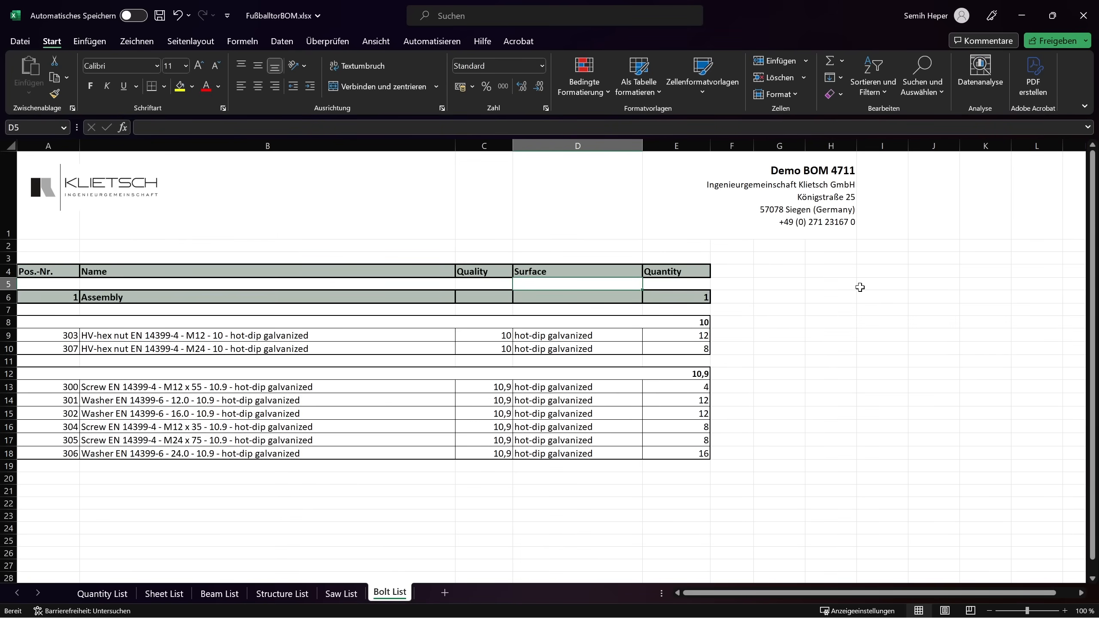
click(1083, 15)
click(481, 333)
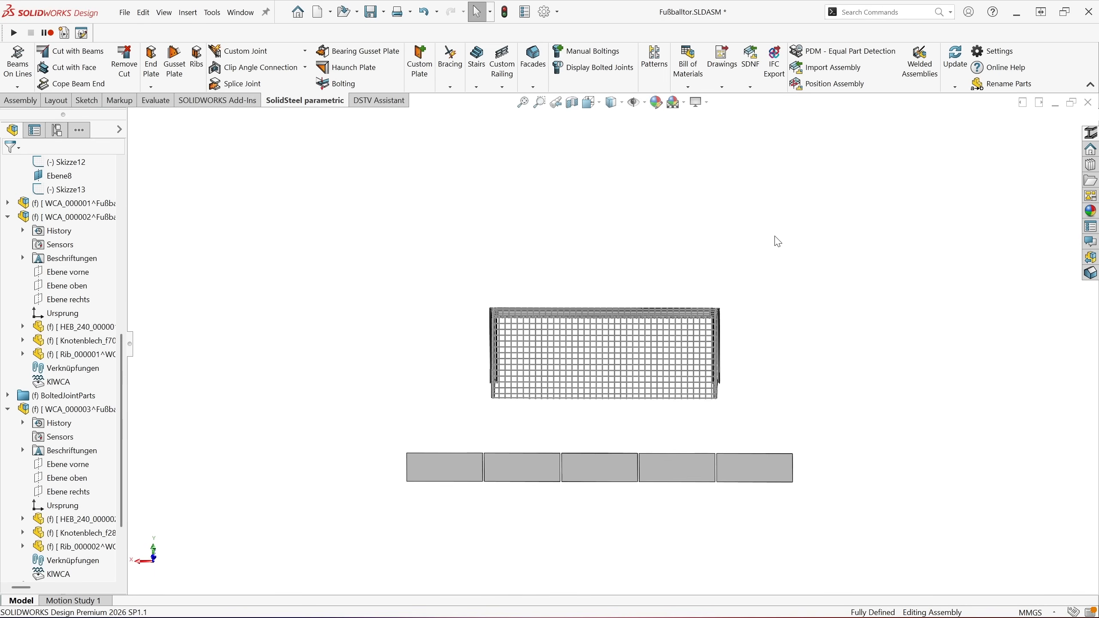
- Open the SolidSteel parametric drawing creation for the assembly without updating the position numbers first
click(721, 87)
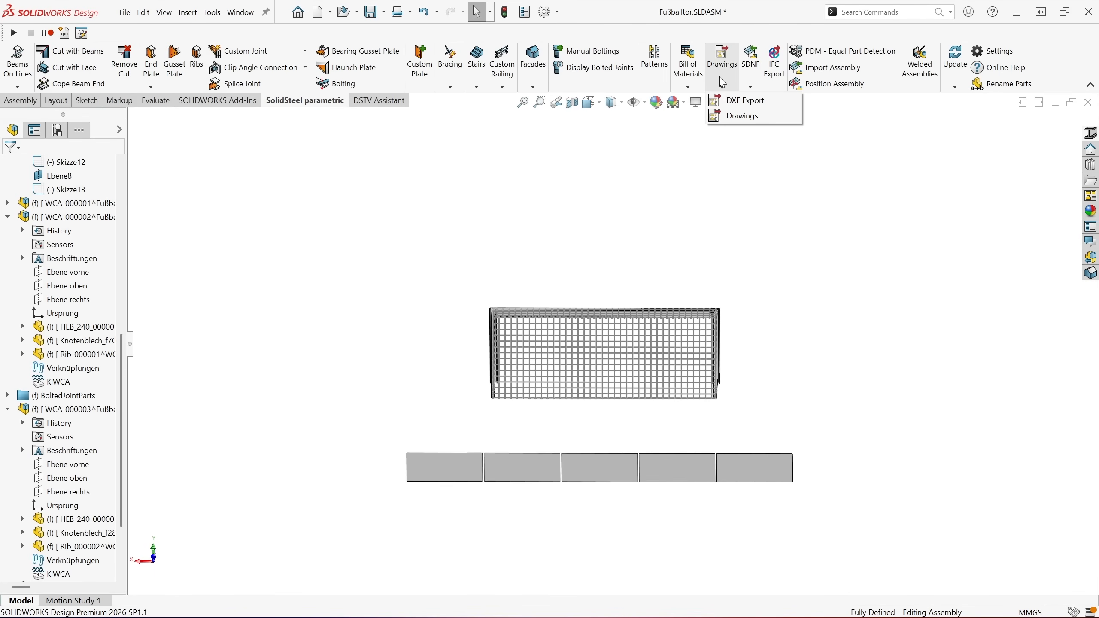
click(733, 115)
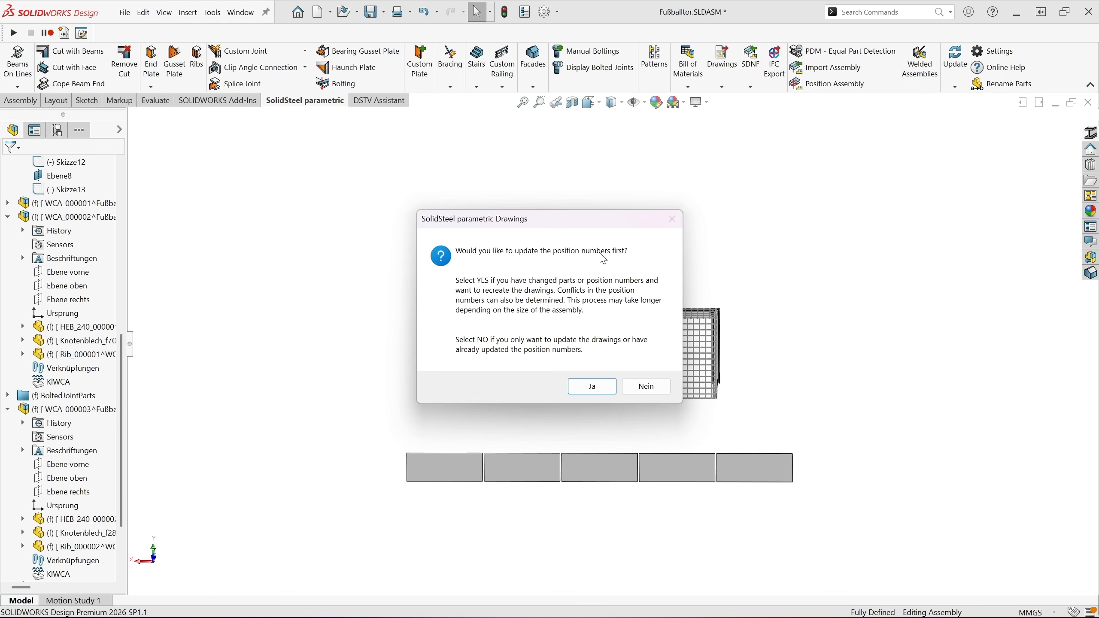
click(647, 387)
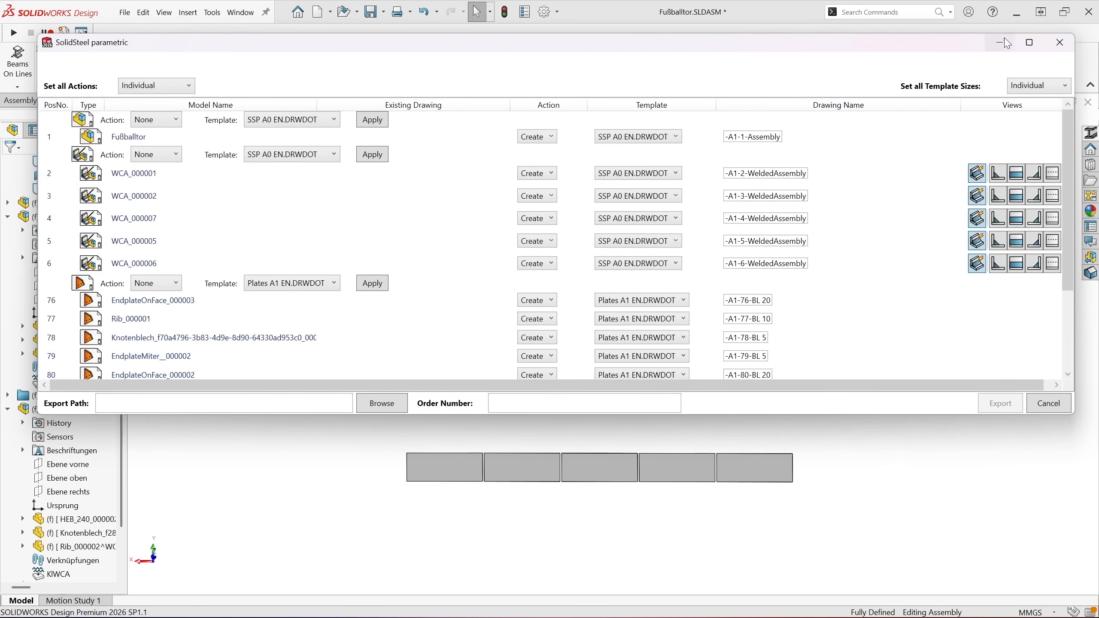
- Set all drawing actions to None, and set only the Fußballtor main assembly to Create
click(1029, 42)
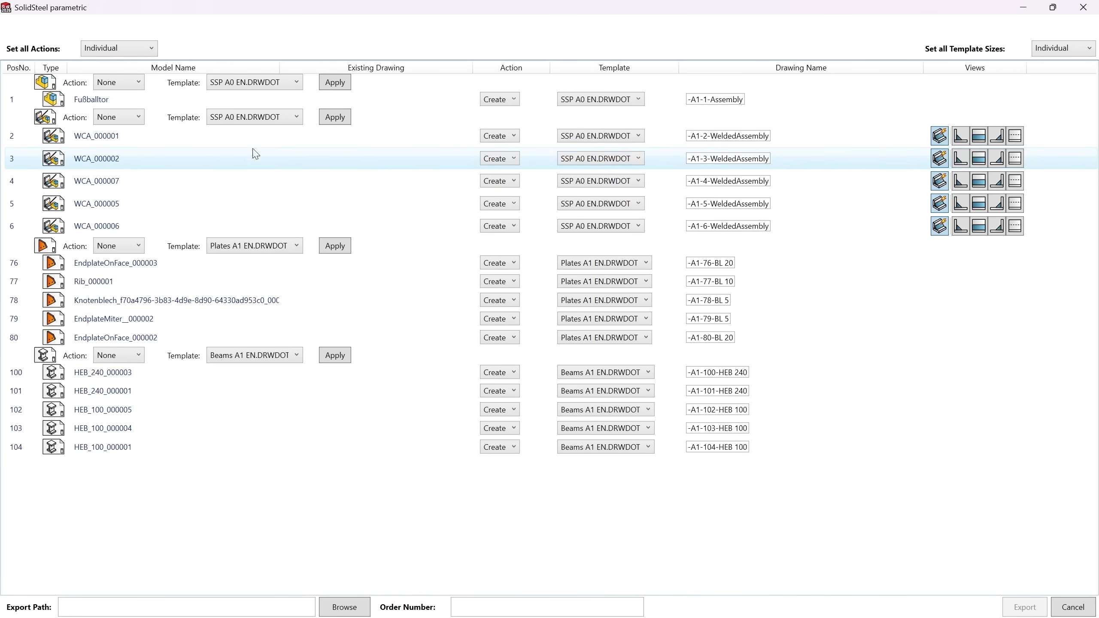
click(104, 49)
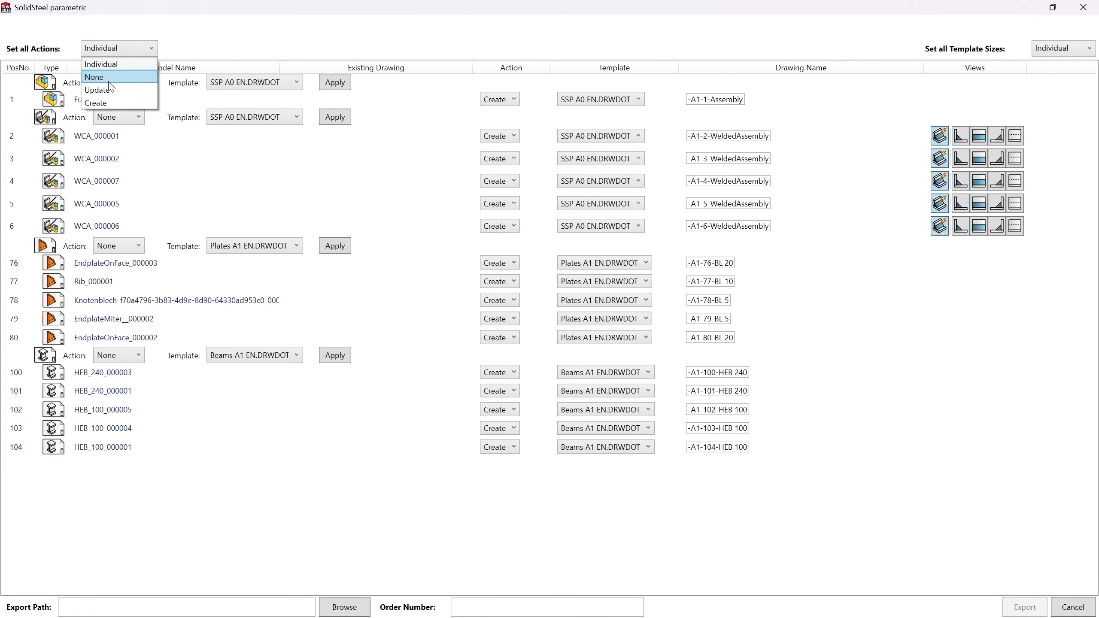
click(109, 78)
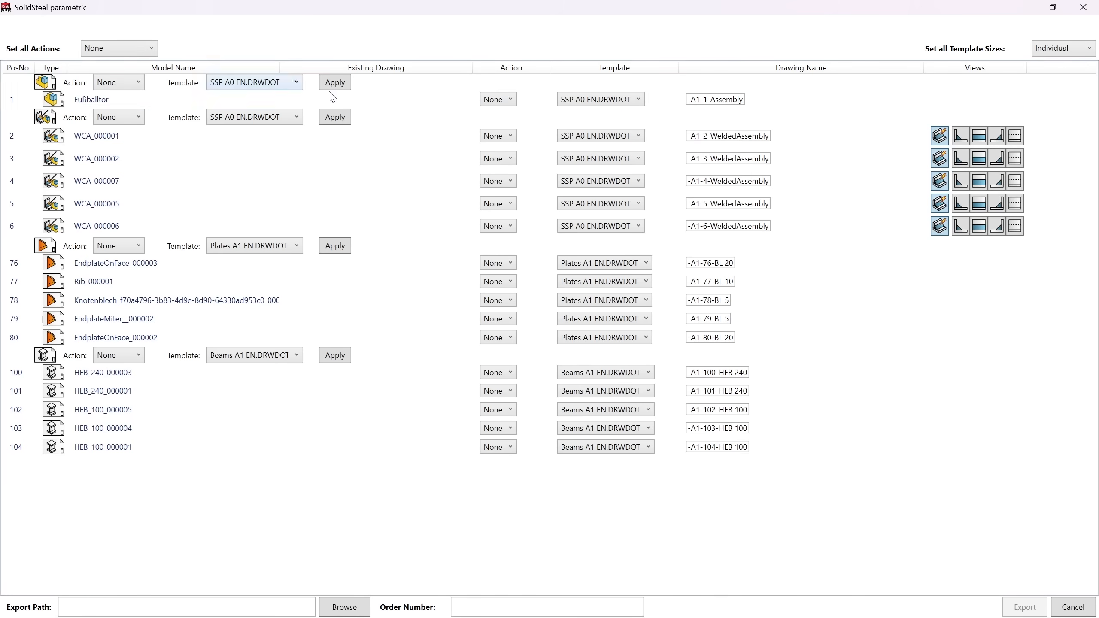
click(502, 100)
click(494, 113)
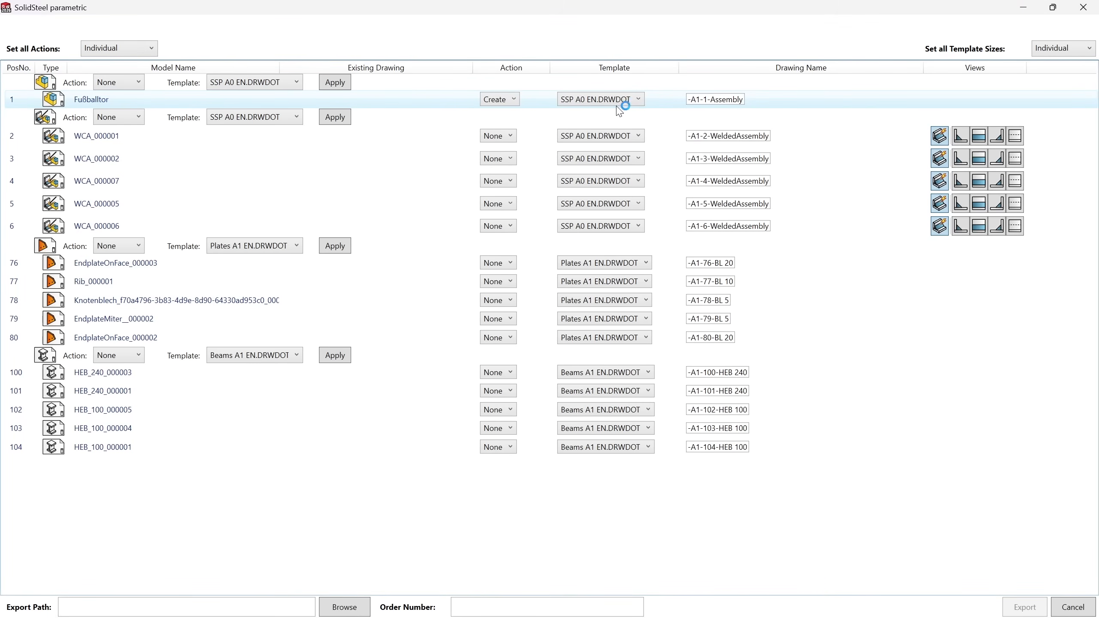
- Set the welded assembly WCA_000007 to Create with the SSP A1 EN.DRWDOT template
click(497, 181)
click(495, 195)
click(608, 184)
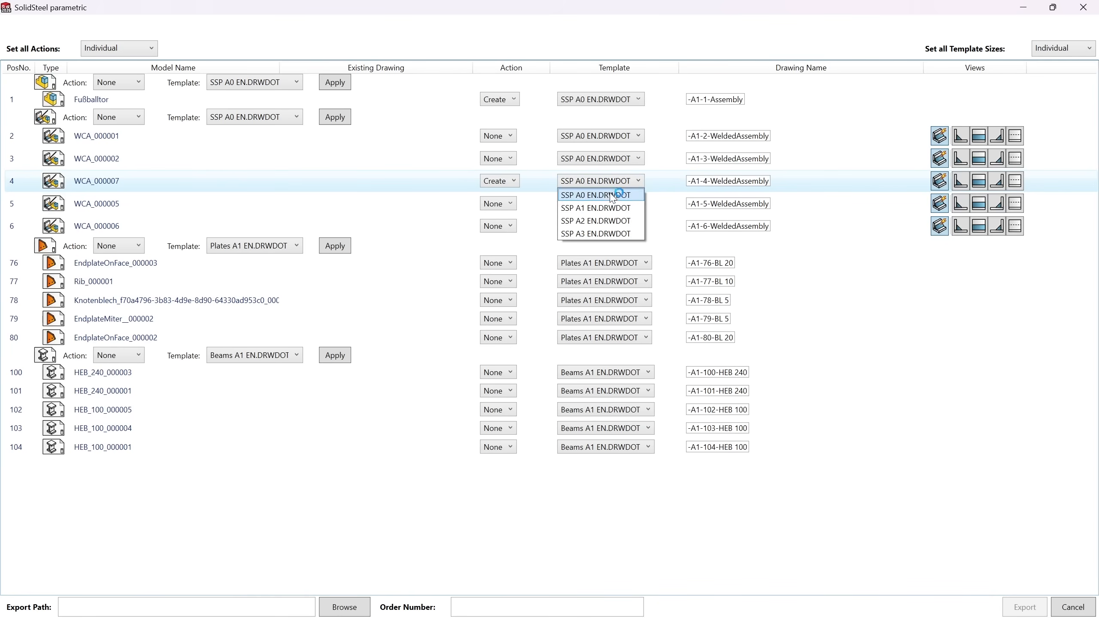
click(601, 204)
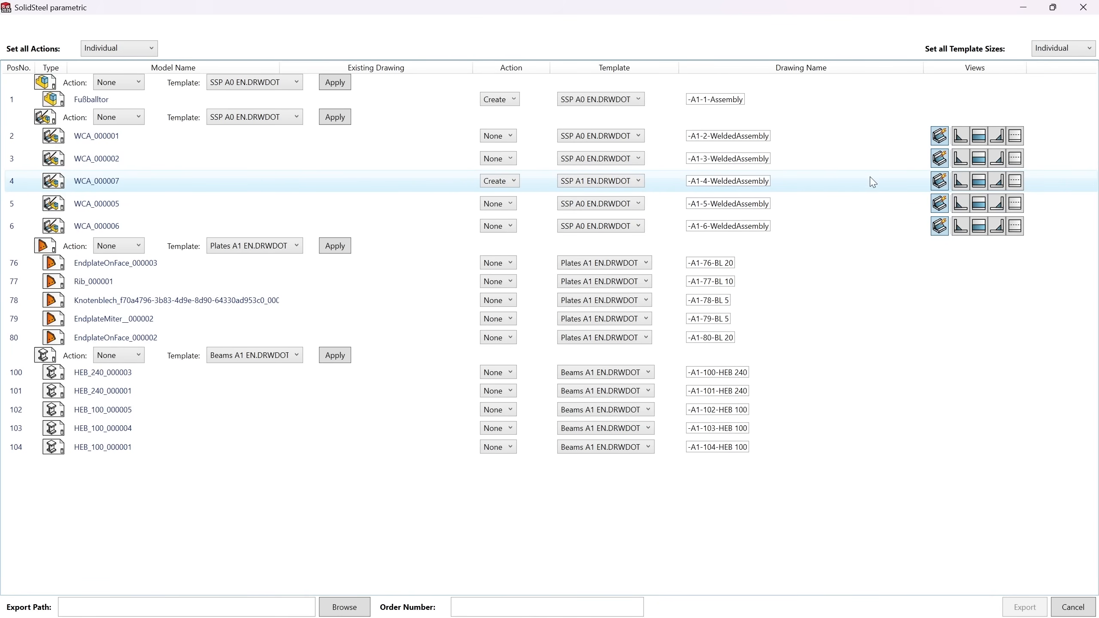
- Set the plate EndplateOnFace_000003 to Create with the Plates A4H EN.DRWDOT template
click(508, 264)
click(495, 276)
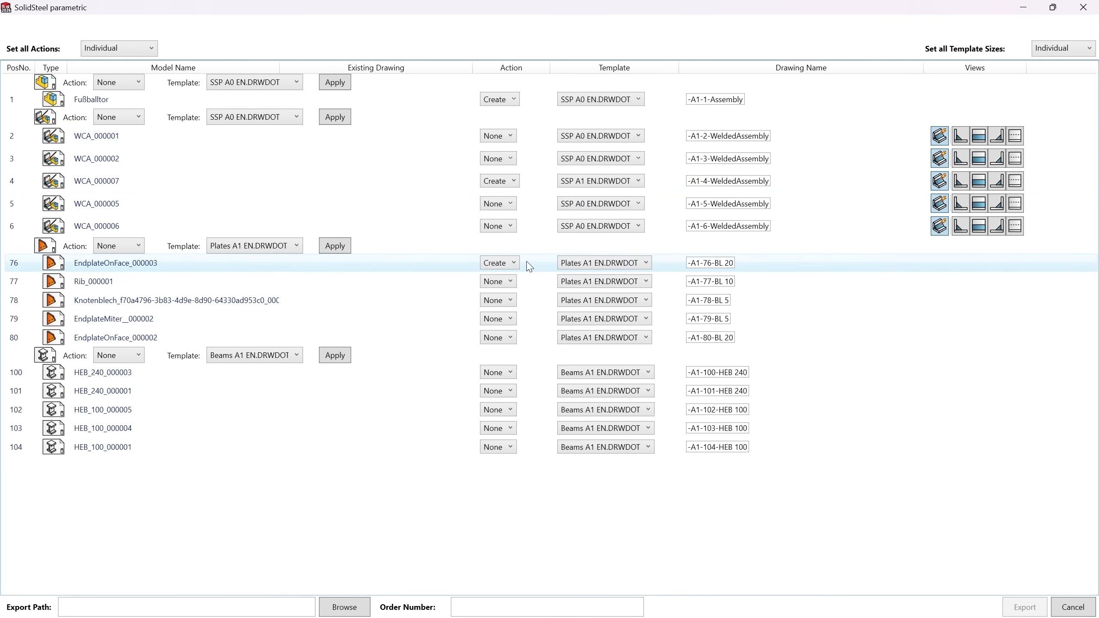
click(602, 262)
click(597, 315)
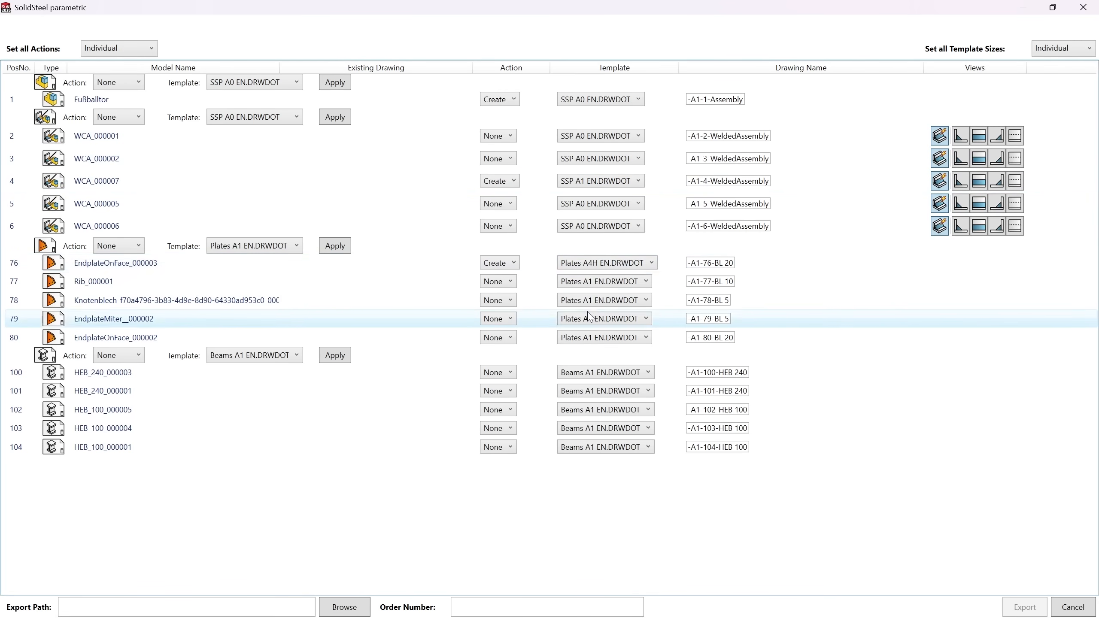
- Set the beam HEB_240_000001 to Create with the Beams A3 EN.DRWDOT template
click(497, 391)
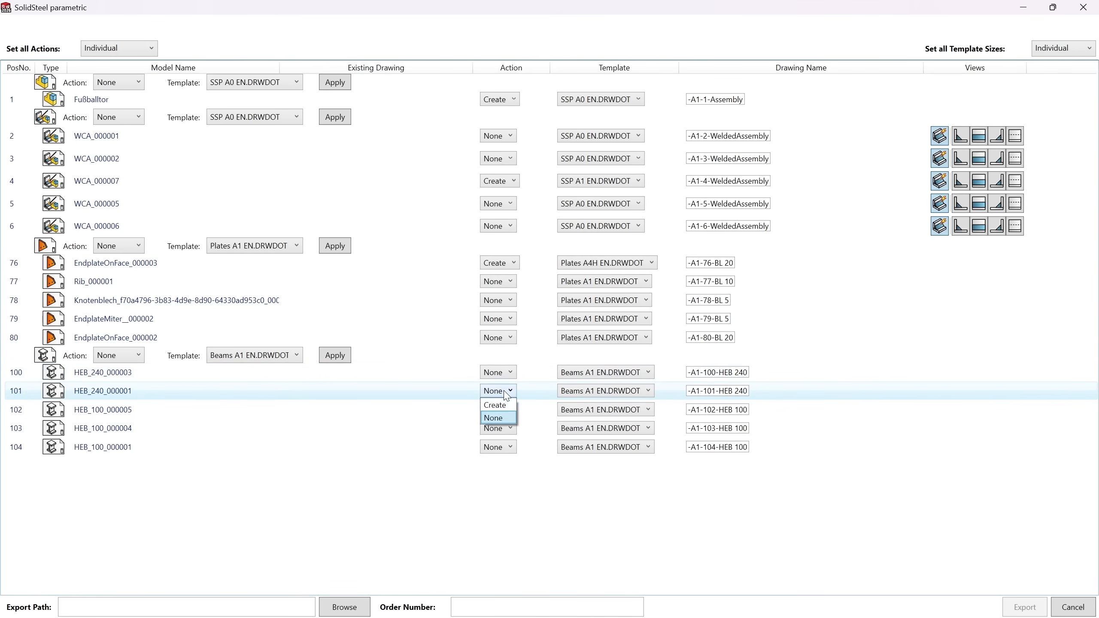
click(501, 407)
click(600, 394)
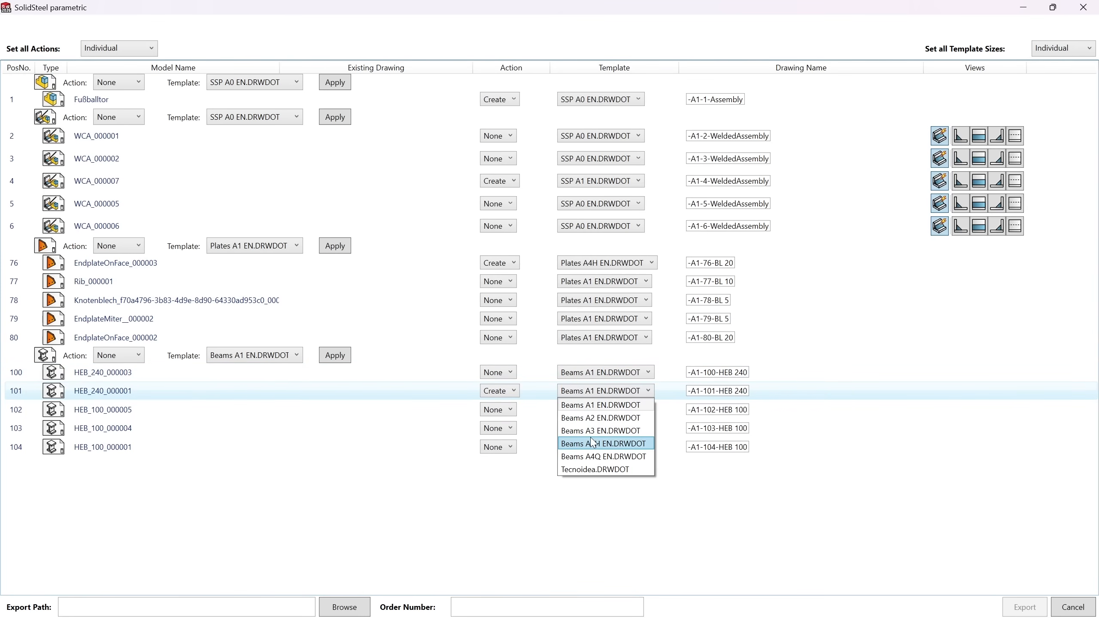
click(590, 431)
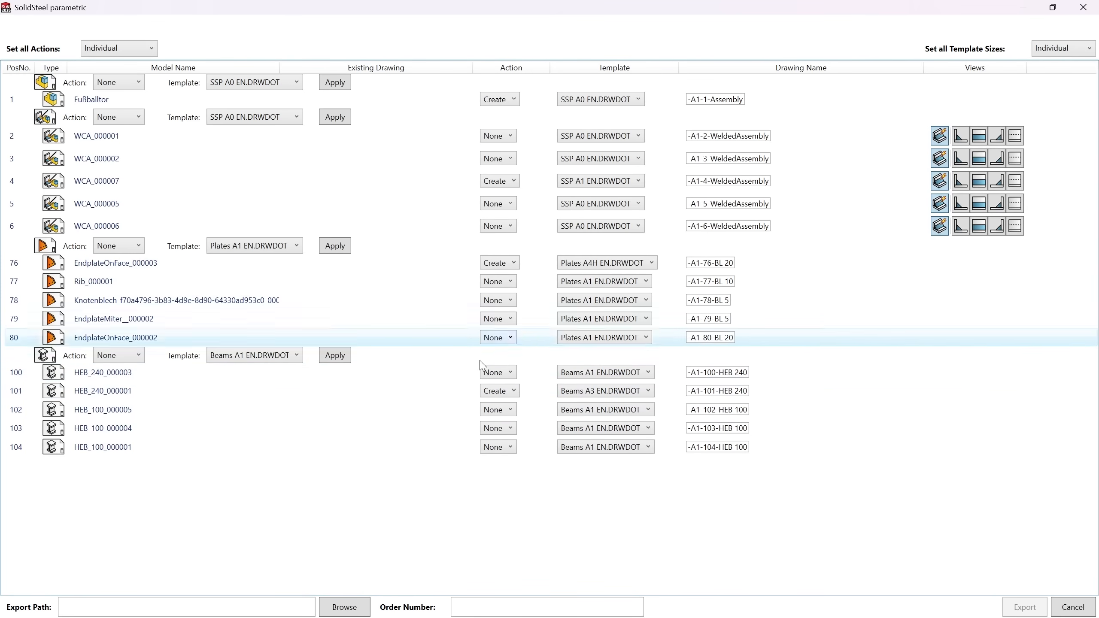
- Export the selected drawings to the desktop with Fußballtor_Drawing as the order designation
click(351, 607)
click(359, 199)
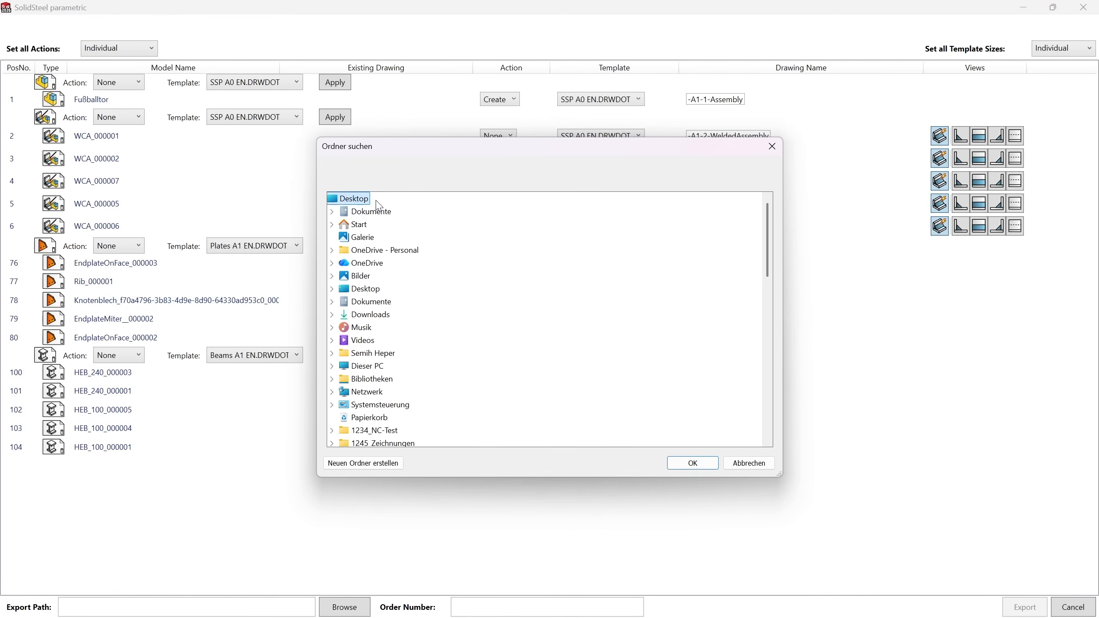
click(692, 462)
click(546, 609)
text(Fußballtor_Drawing)
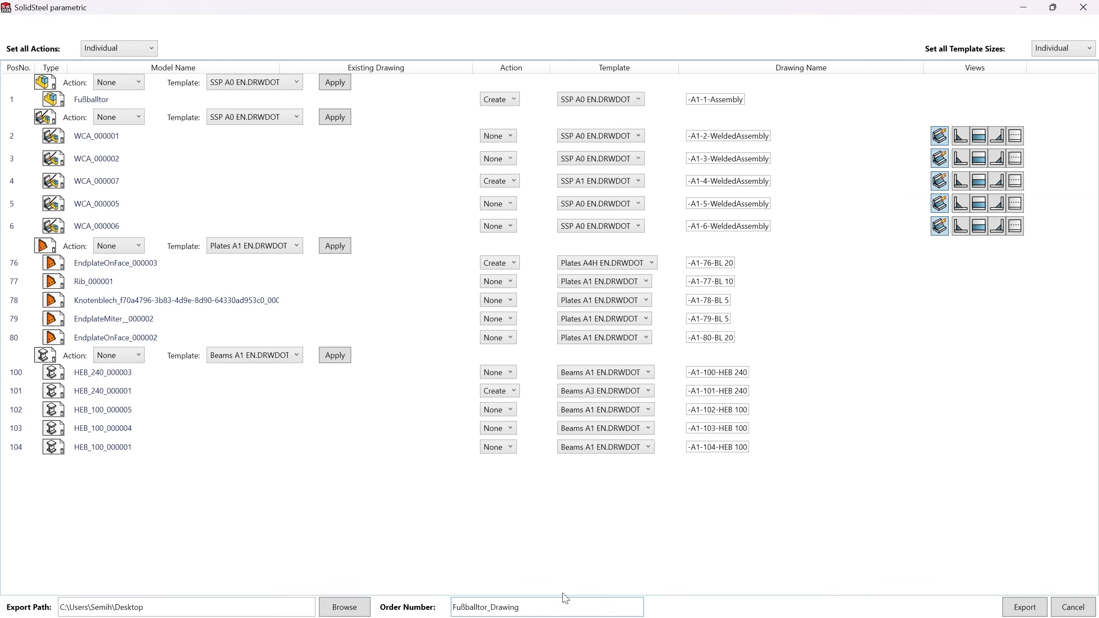
click(1024, 608)
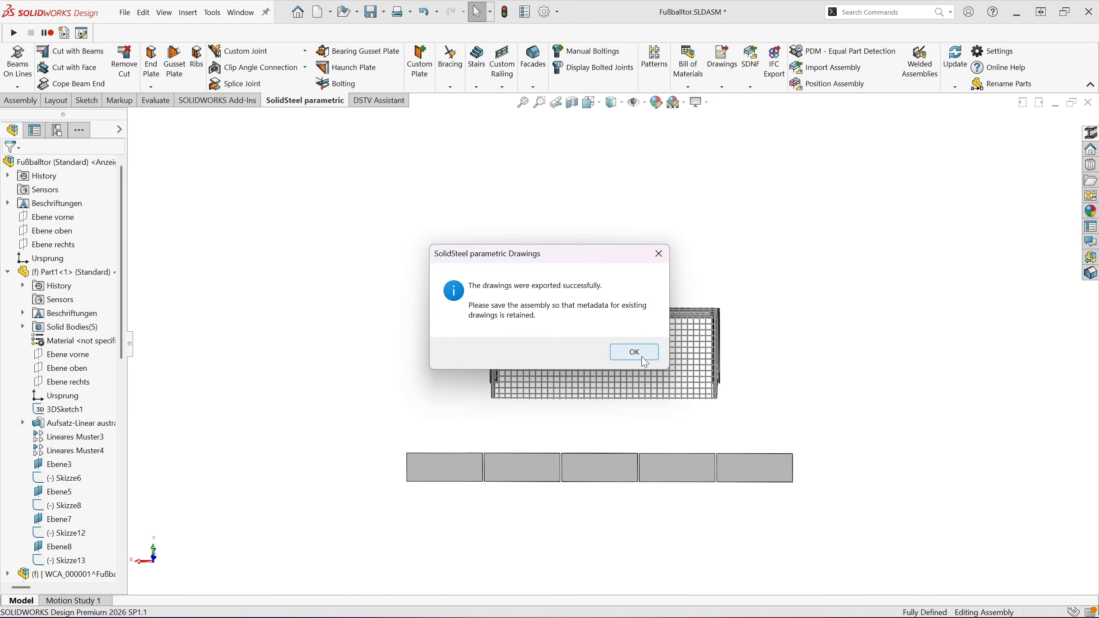
click(637, 354)
- Open the HEB 240 drawing from the Beam folder of Fußballtor_Drawing, examine its views and dimensions, and close it
drag(778, 155, 539, 132)
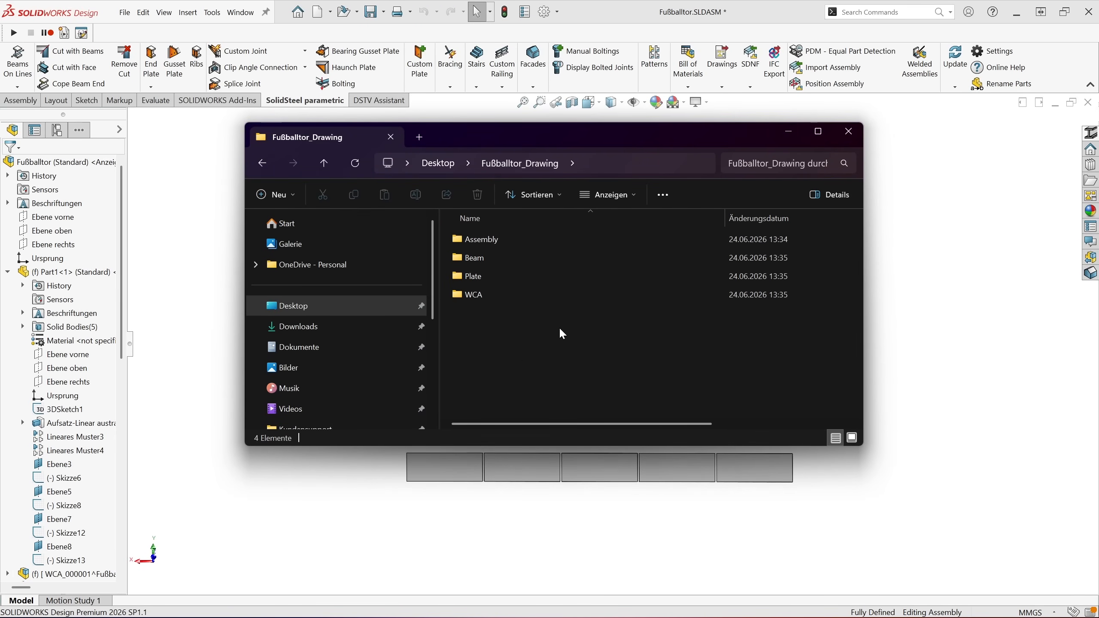
click(497, 252)
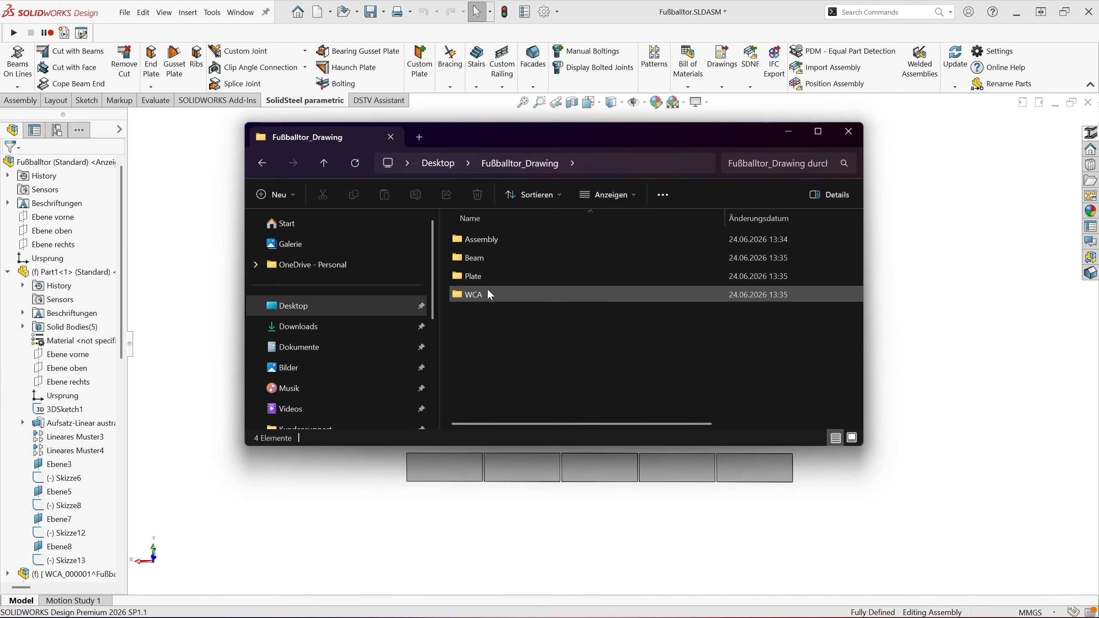
double_click(485, 258)
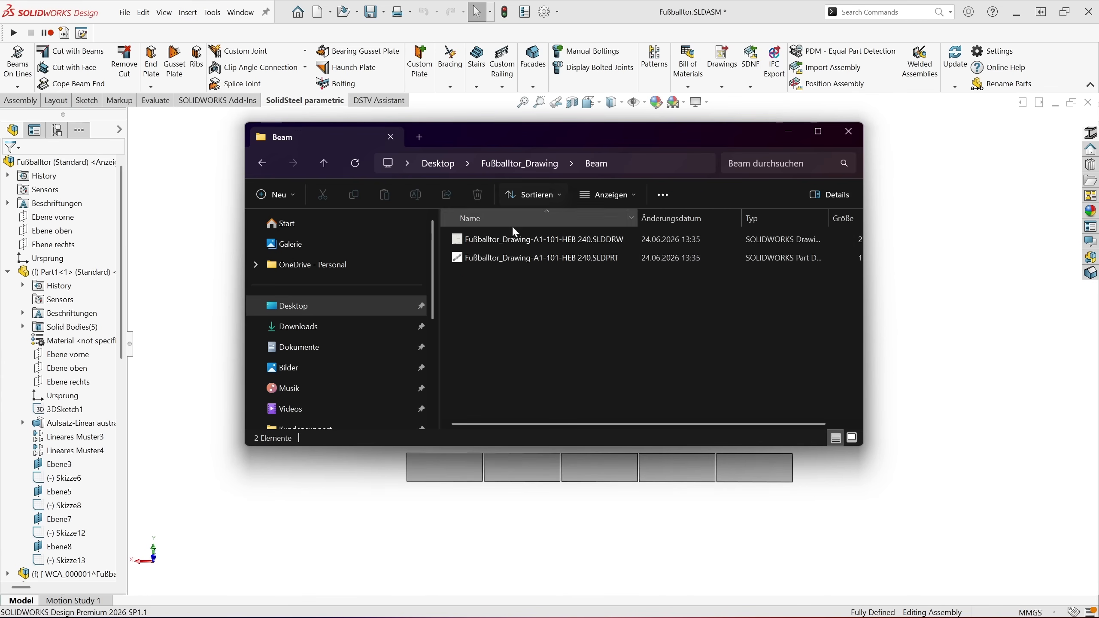
double_click(531, 239)
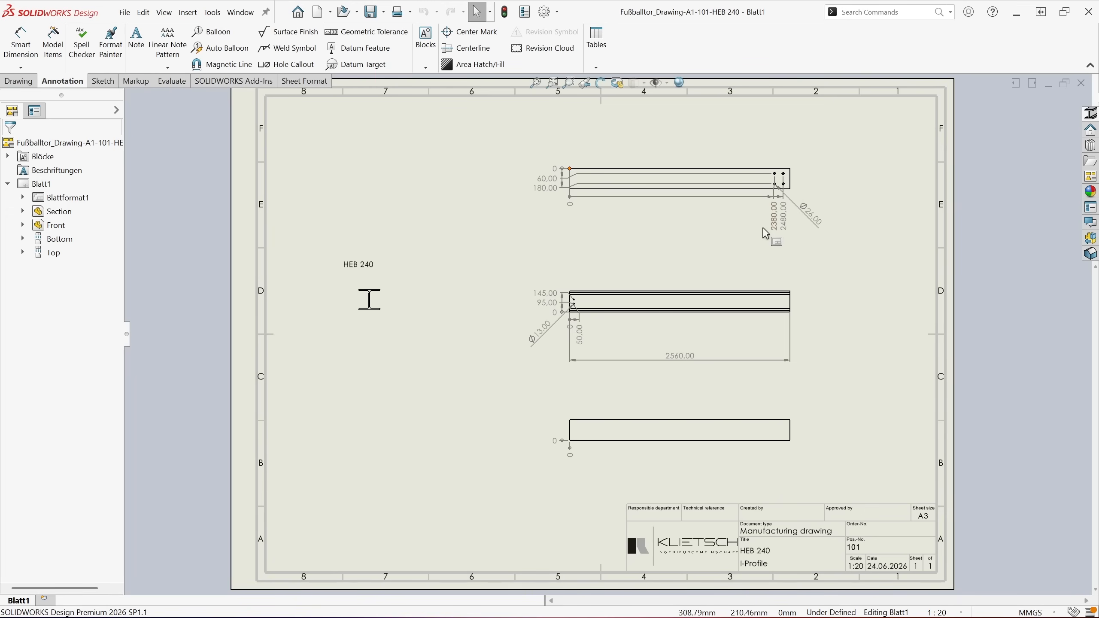
click(1084, 84)
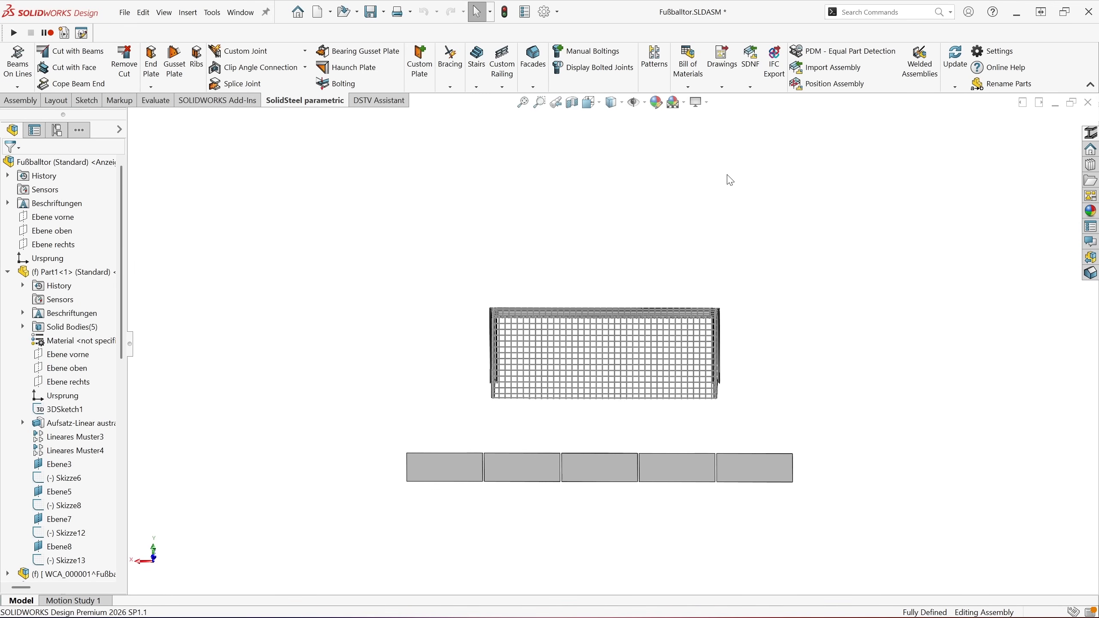
- Export the current assembly's plates as DXF files to the desktop with DXF_FußballTor123 as the order designation
click(722, 87)
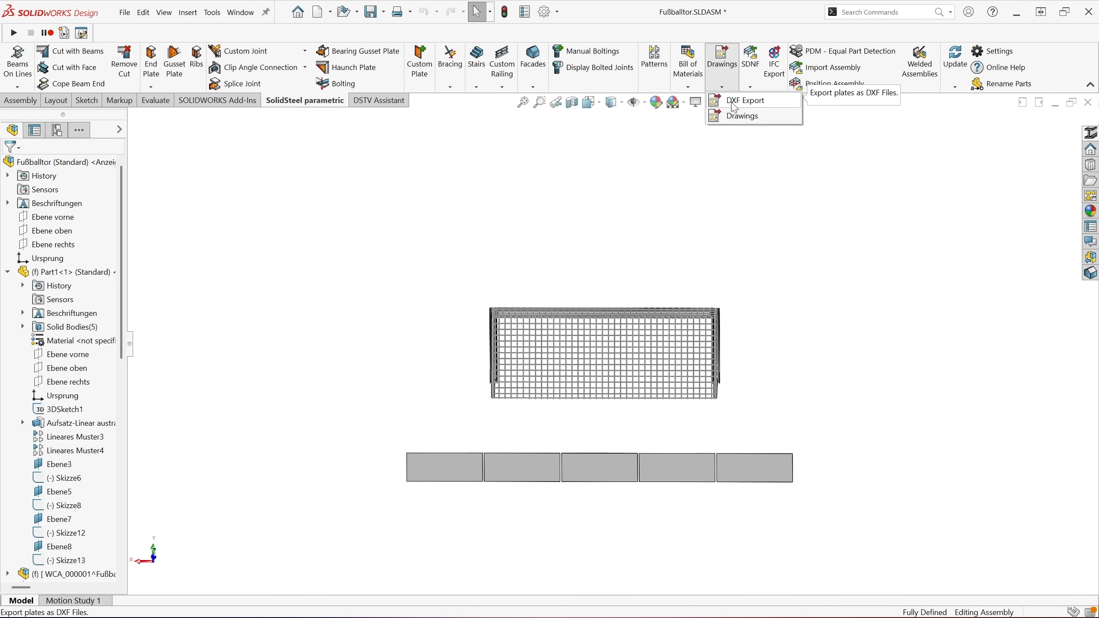
click(733, 104)
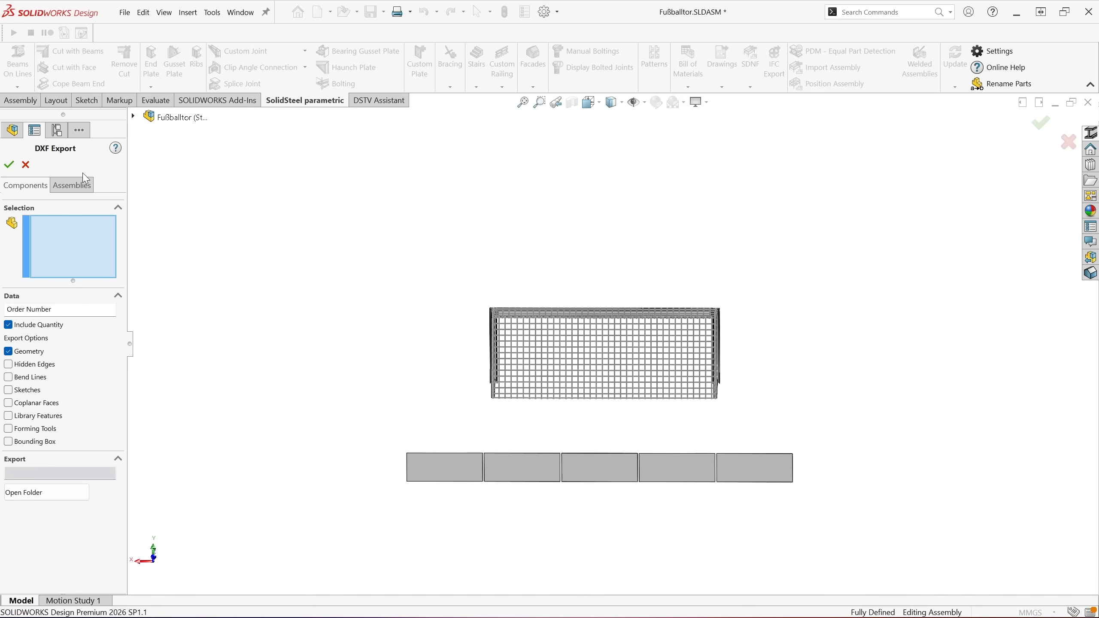
click(74, 187)
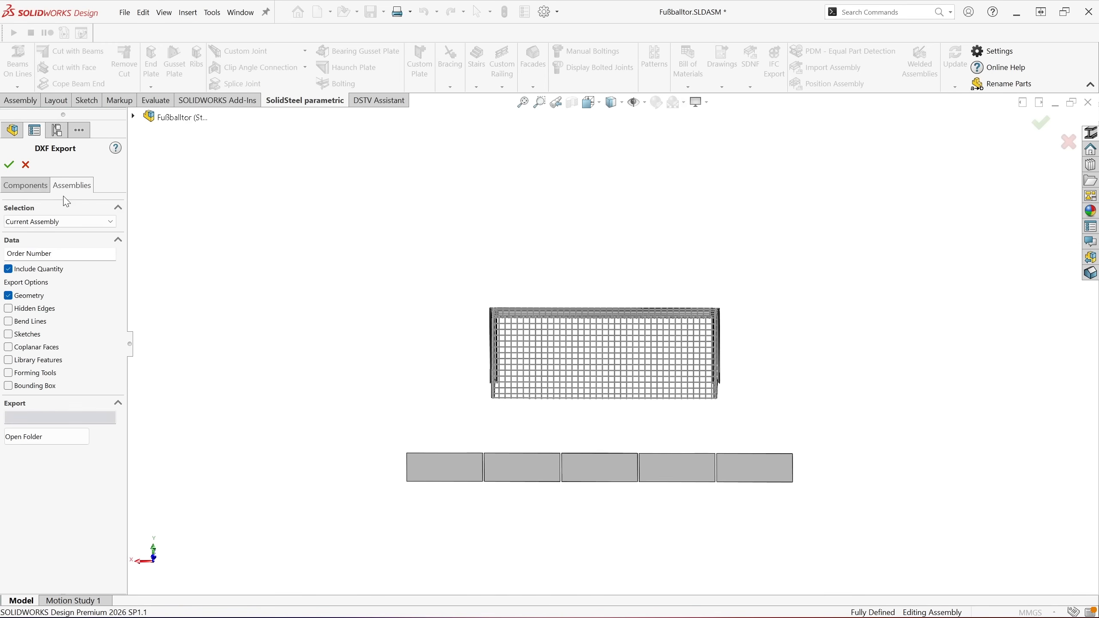
drag(69, 253, 3, 253)
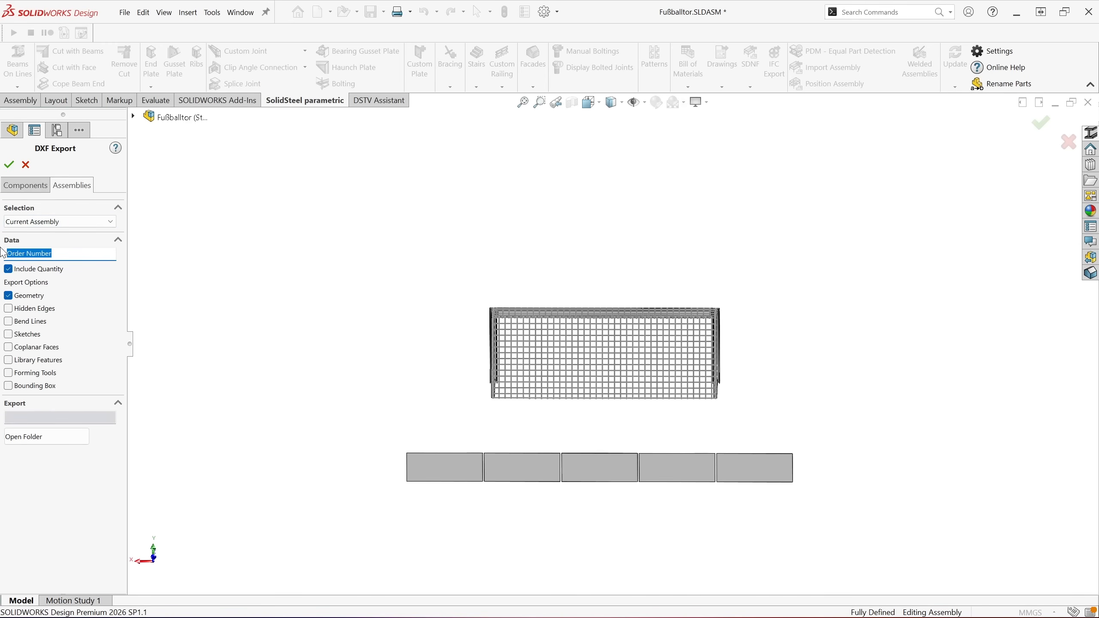
text(DXF_FußballTor1)
click(47, 440)
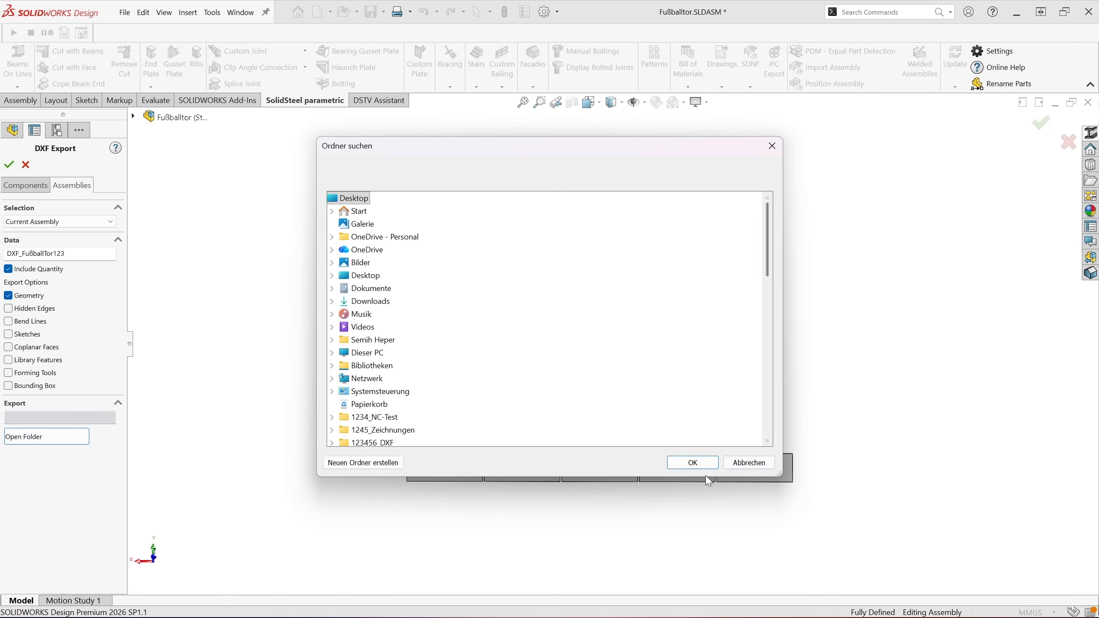
key(Return)
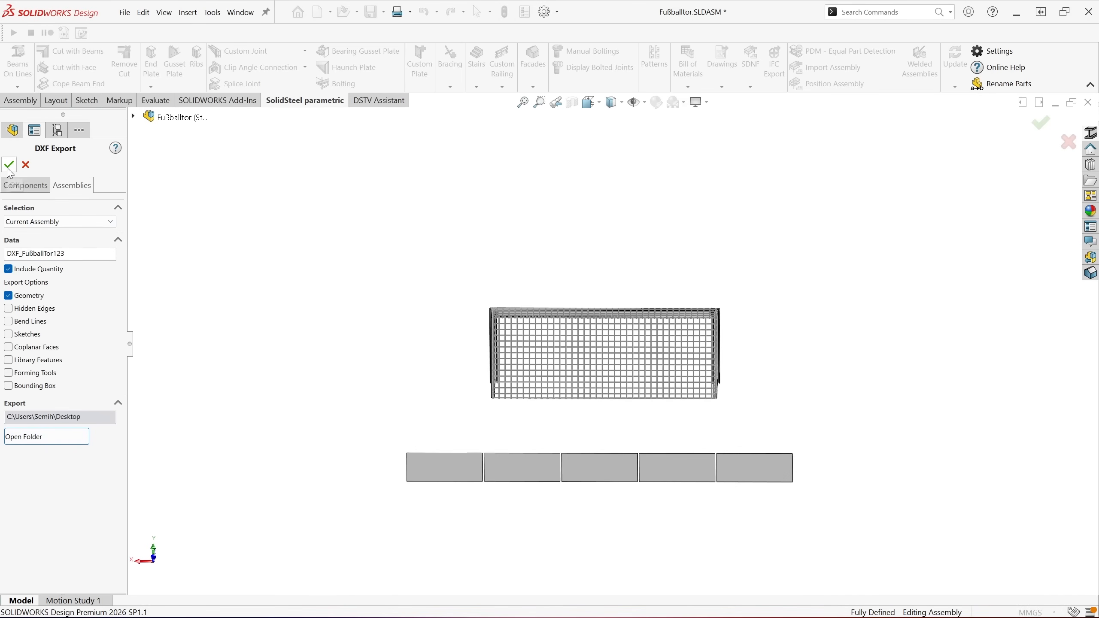
click(9, 165)
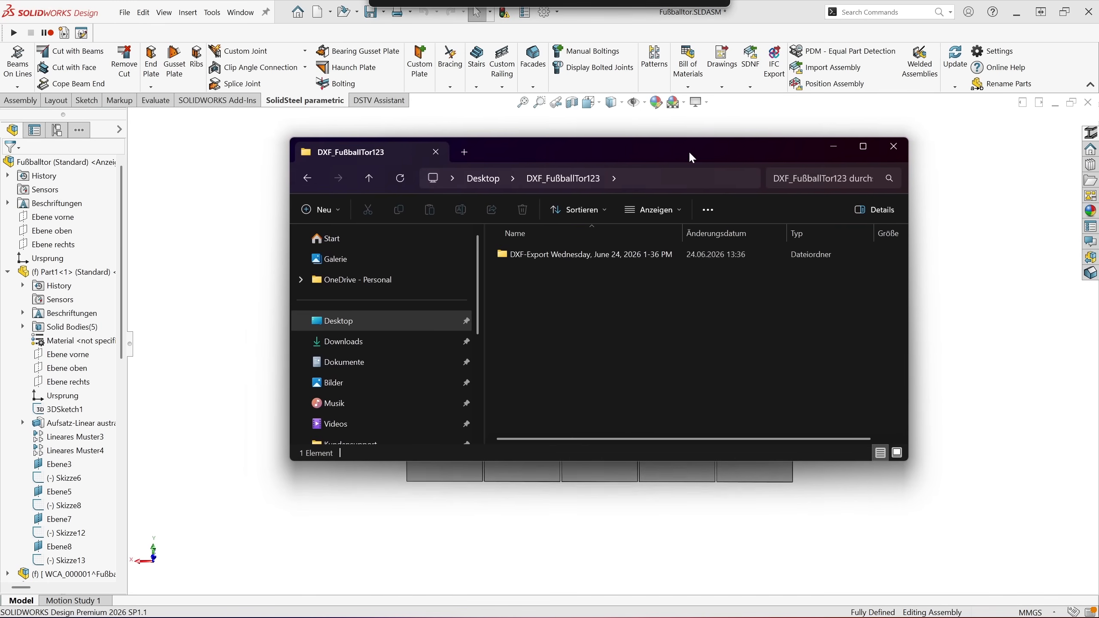
- Open DXF_FußballTor123_76_2.dxf from the export's 20mm folder in eDrawings, examine the plate outline, and close the file and folder
drag(690, 154, 646, 152)
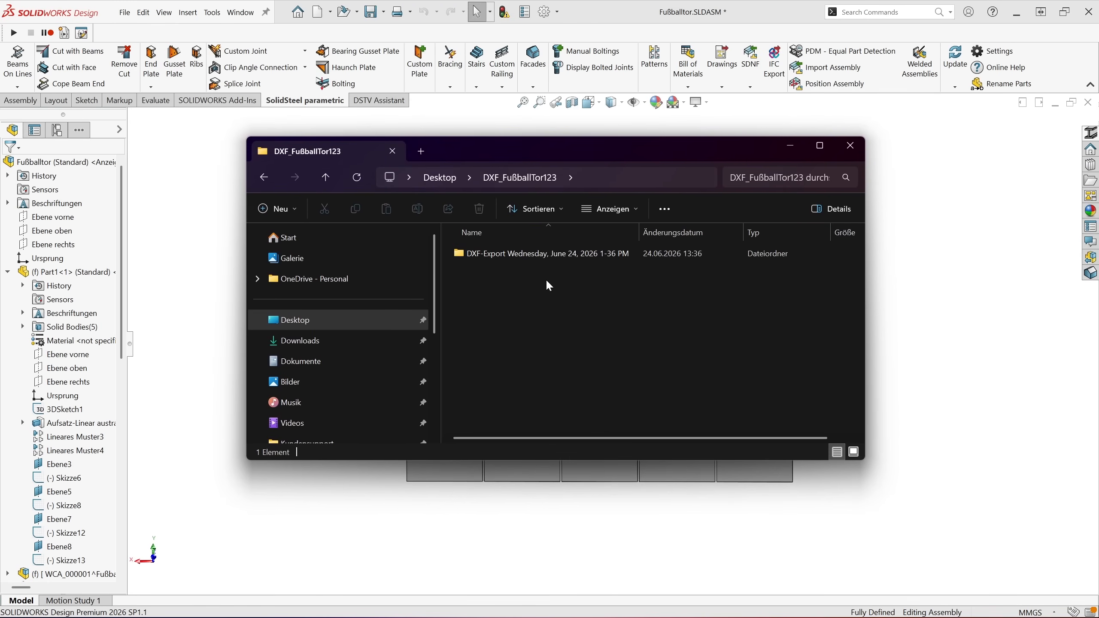
double_click(520, 260)
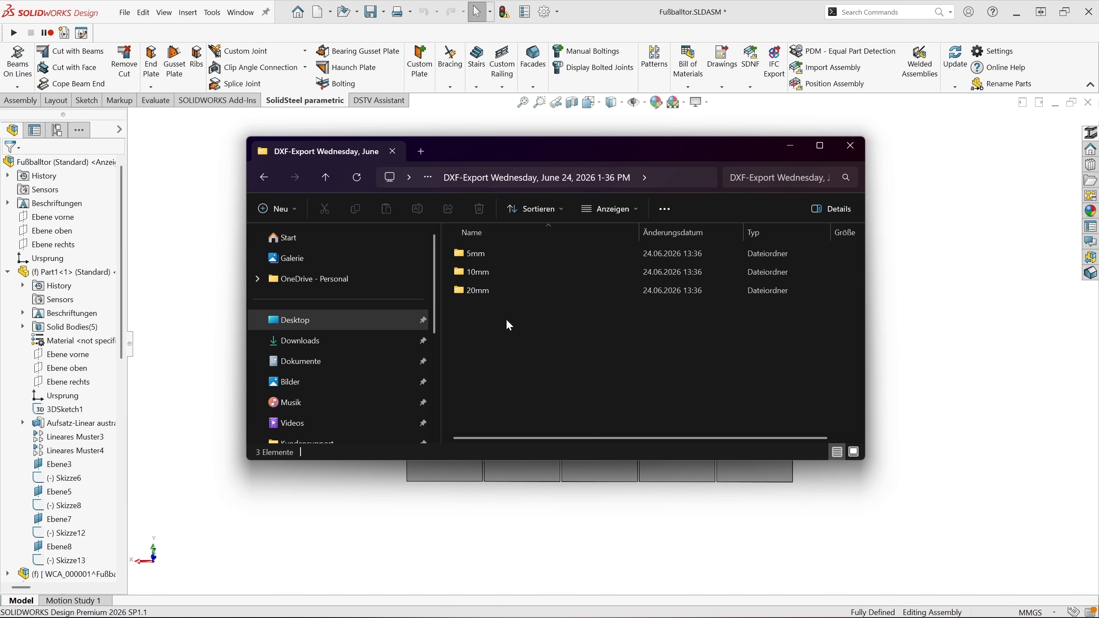
drag(504, 304, 520, 321)
double_click(510, 288)
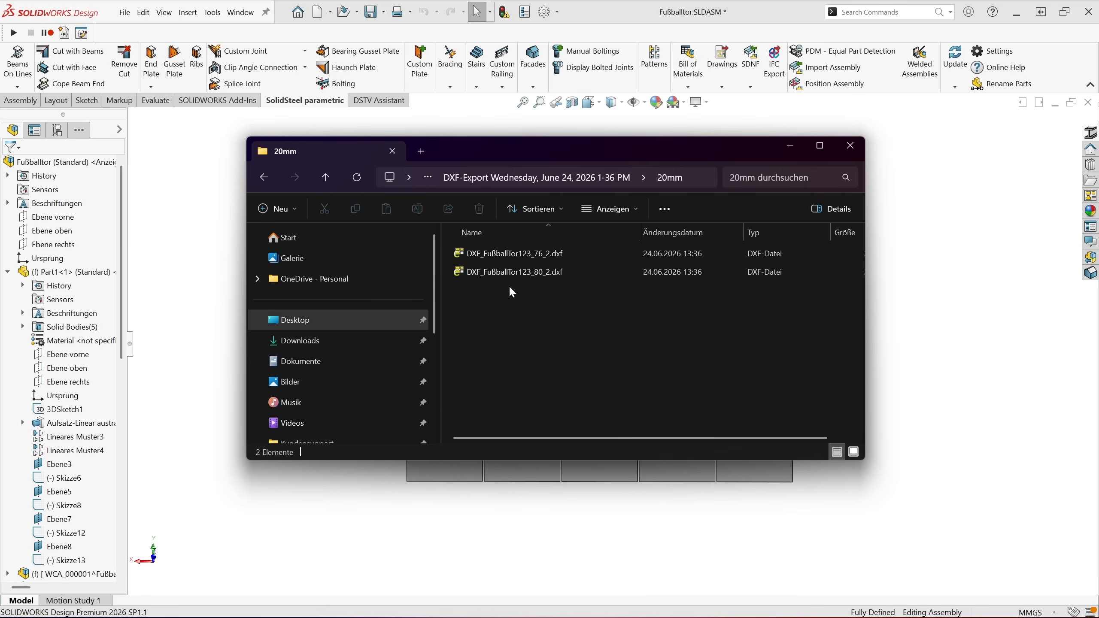
click(544, 252)
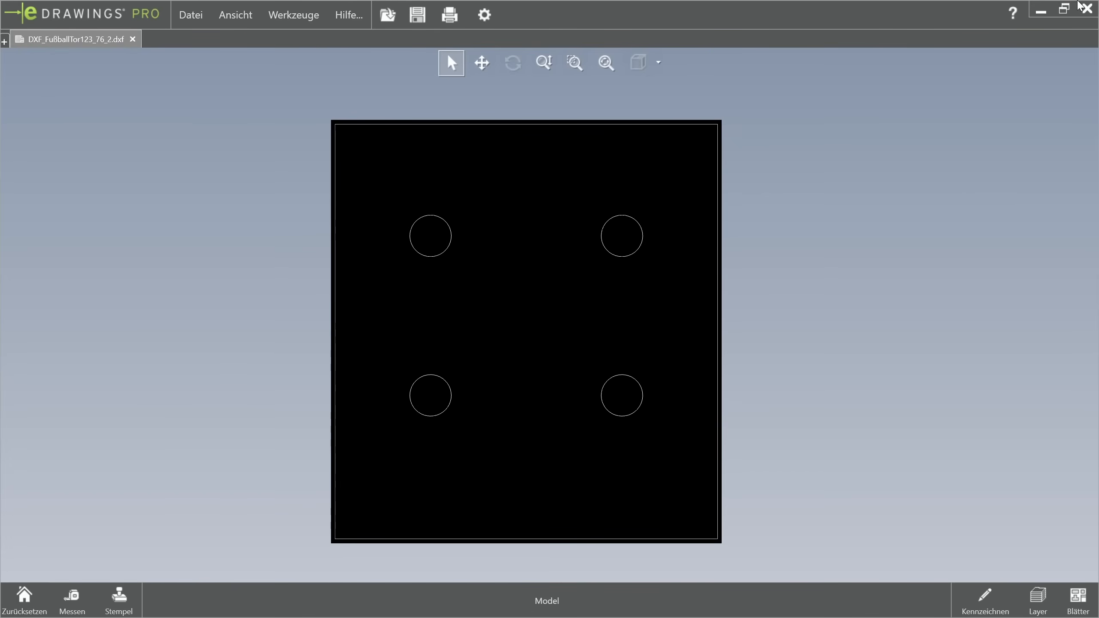
click(1087, 8)
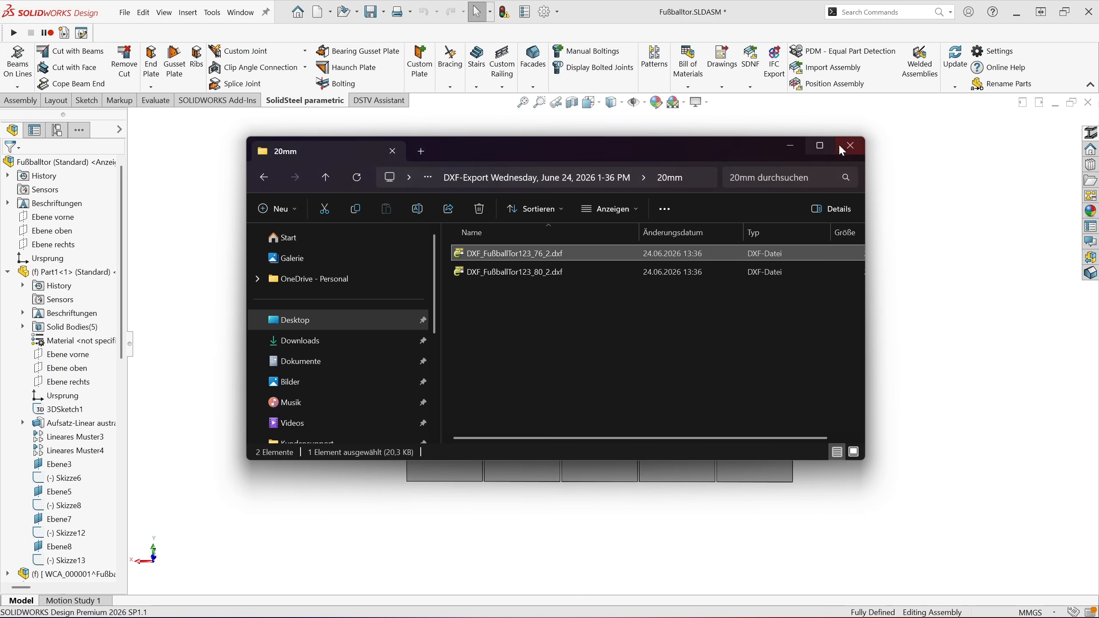
click(849, 146)
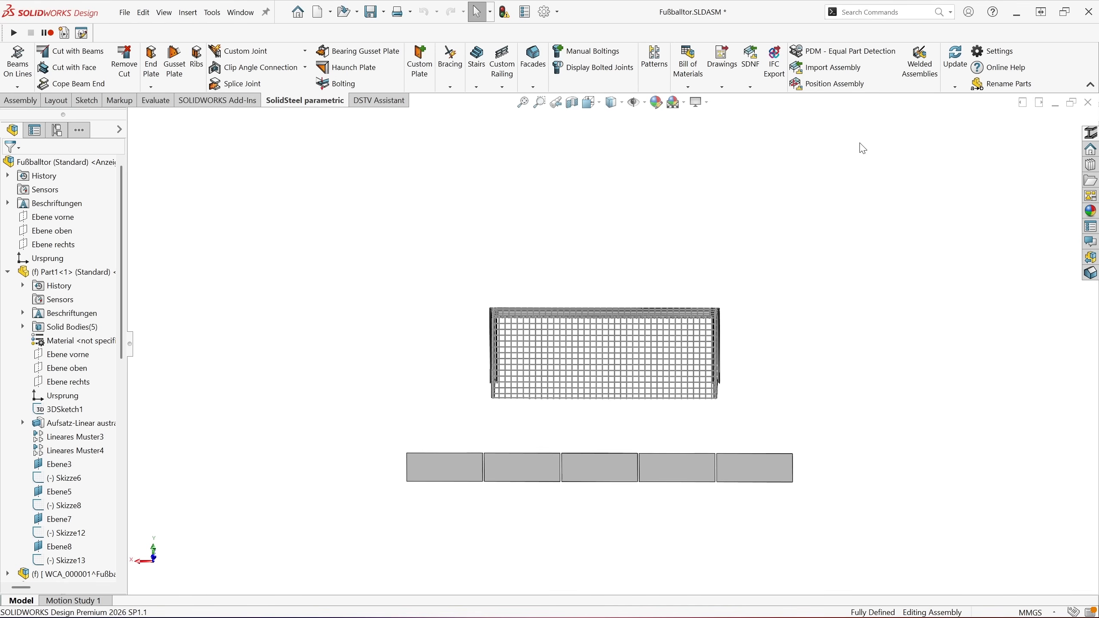
- Start an IFC export of the assembly and set the desktop as its export folder
click(776, 65)
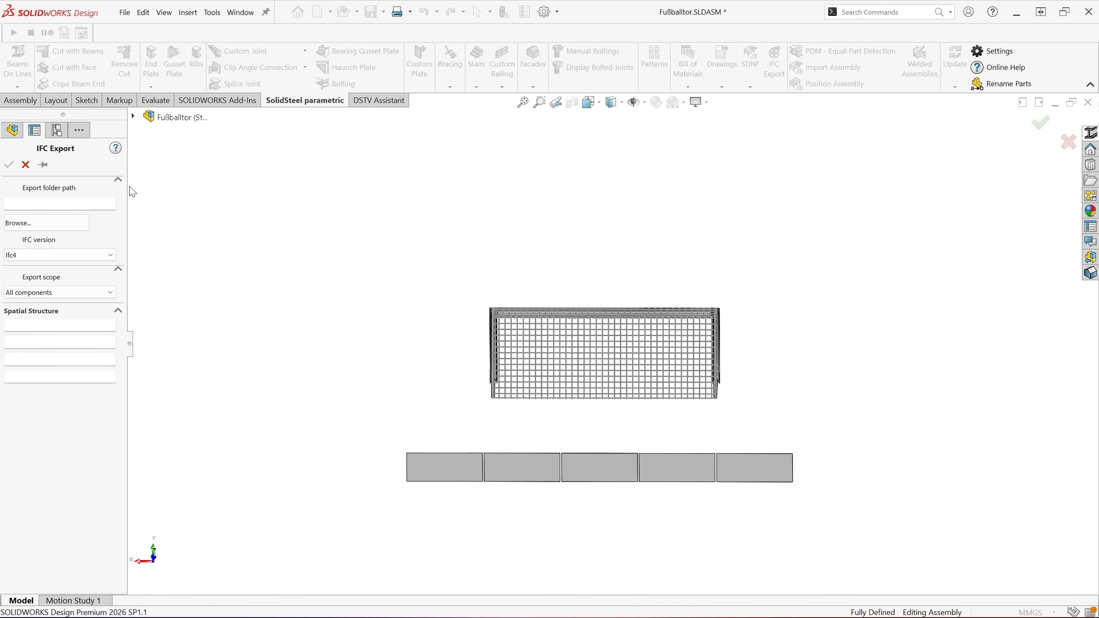
click(44, 224)
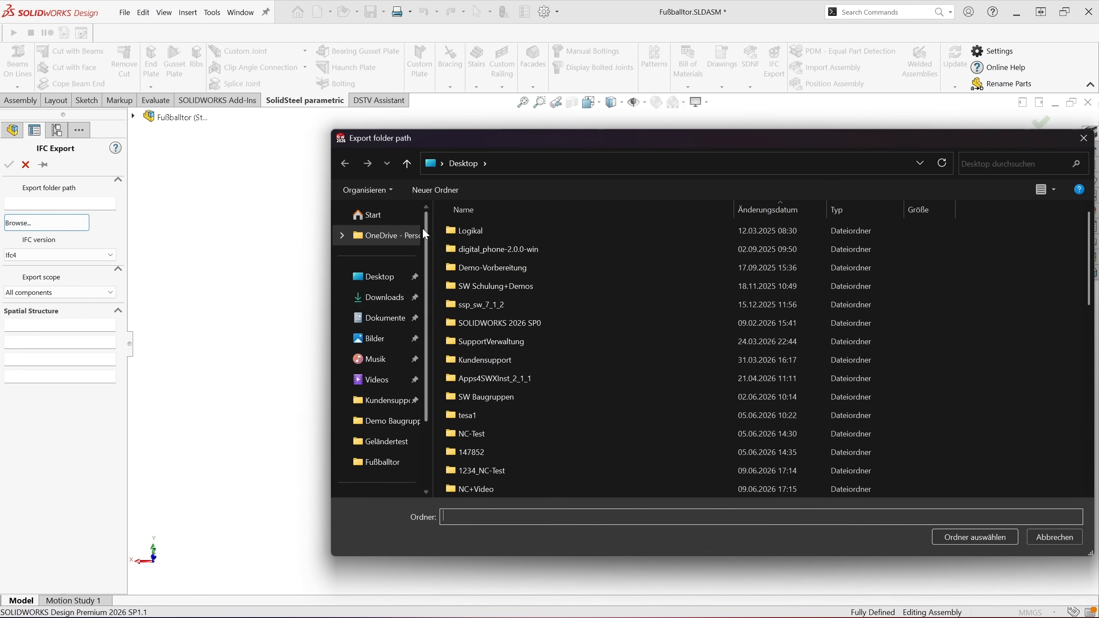
click(382, 275)
click(975, 537)
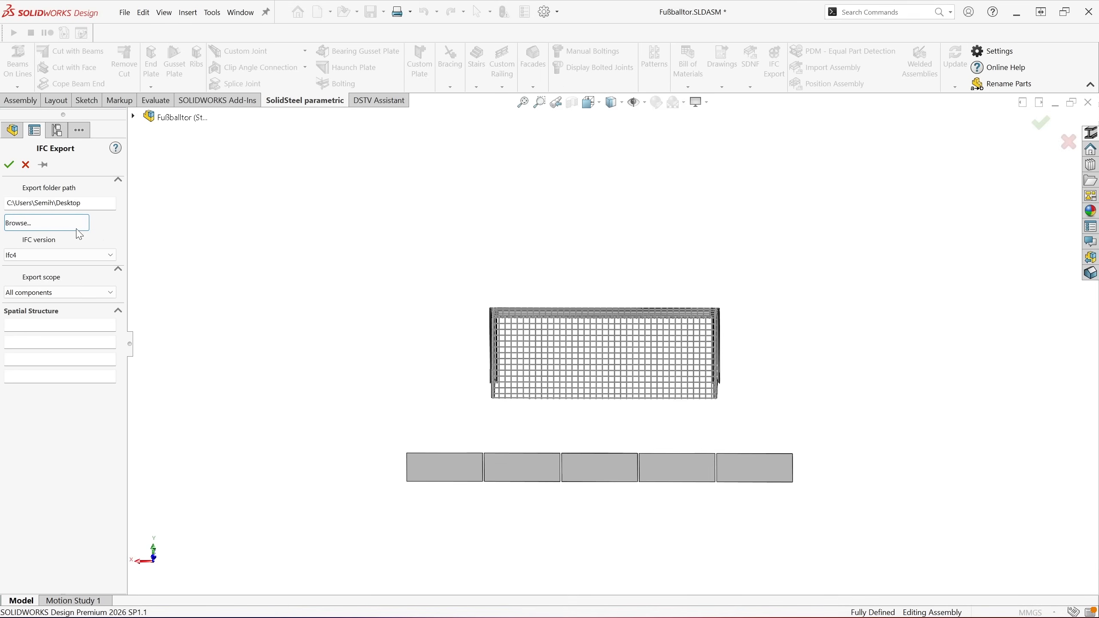
- Run the IFC export as Ifc4 for all components, resolving lightweight components first, and dismiss the summary
click(58, 256)
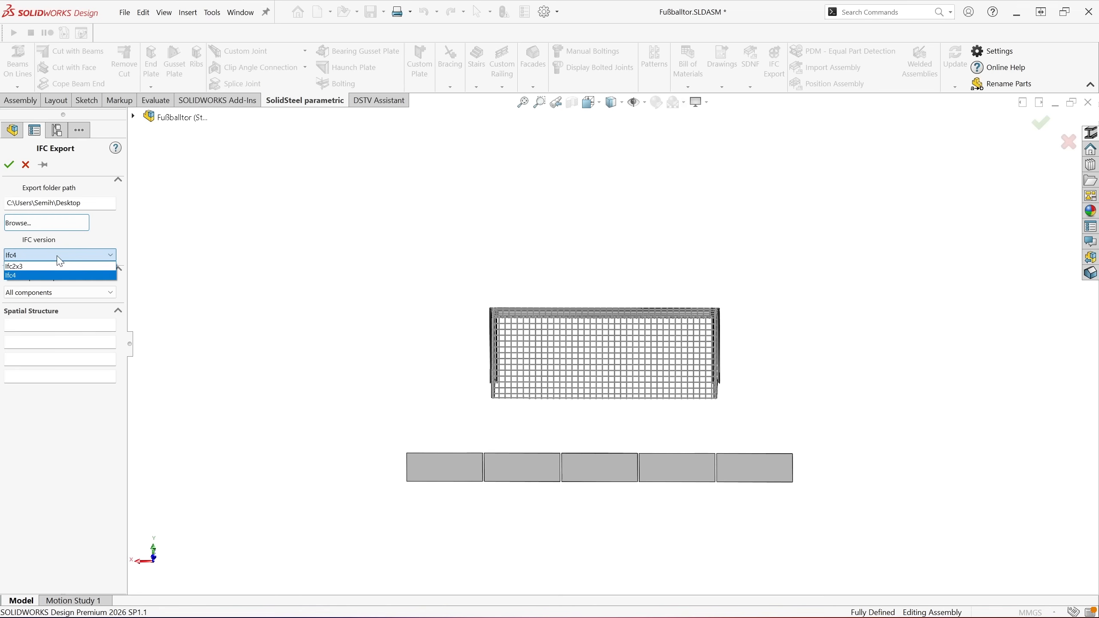
click(60, 260)
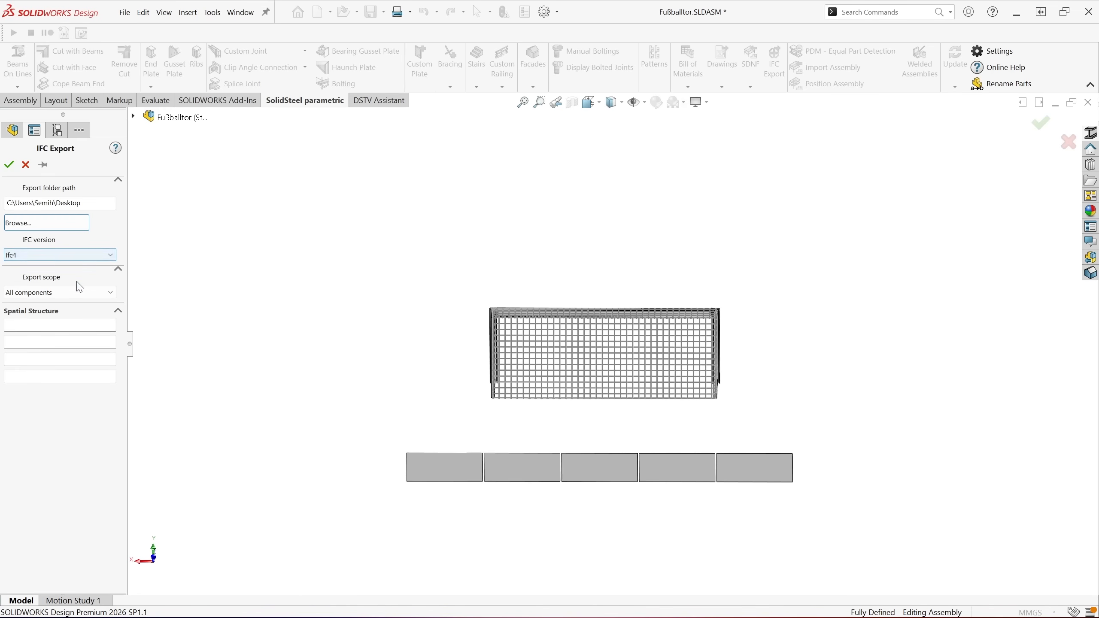
click(81, 294)
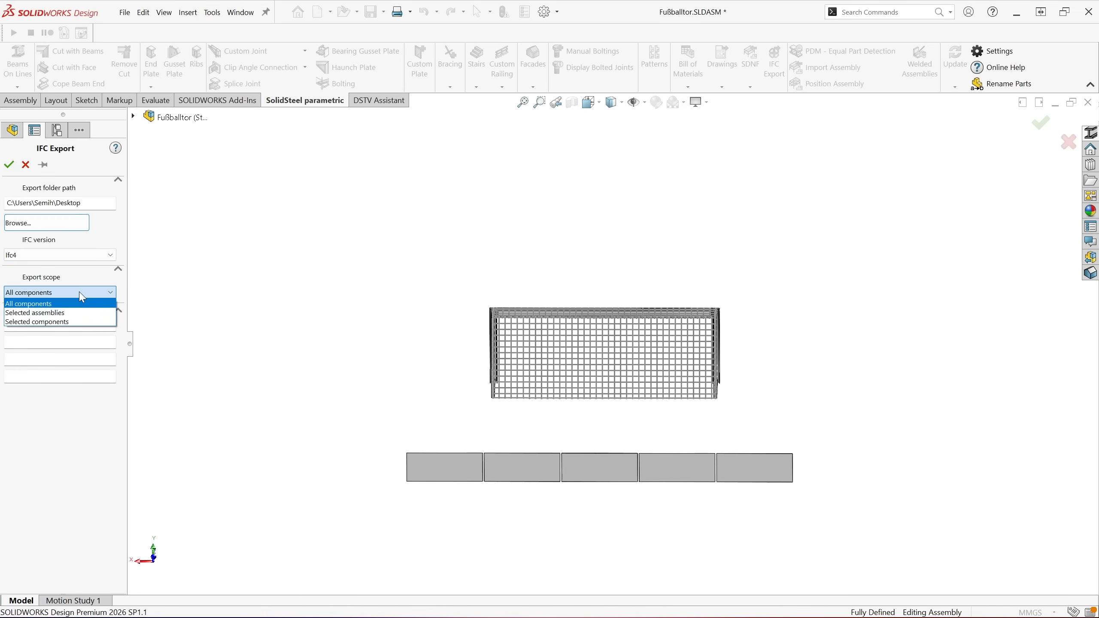
click(80, 294)
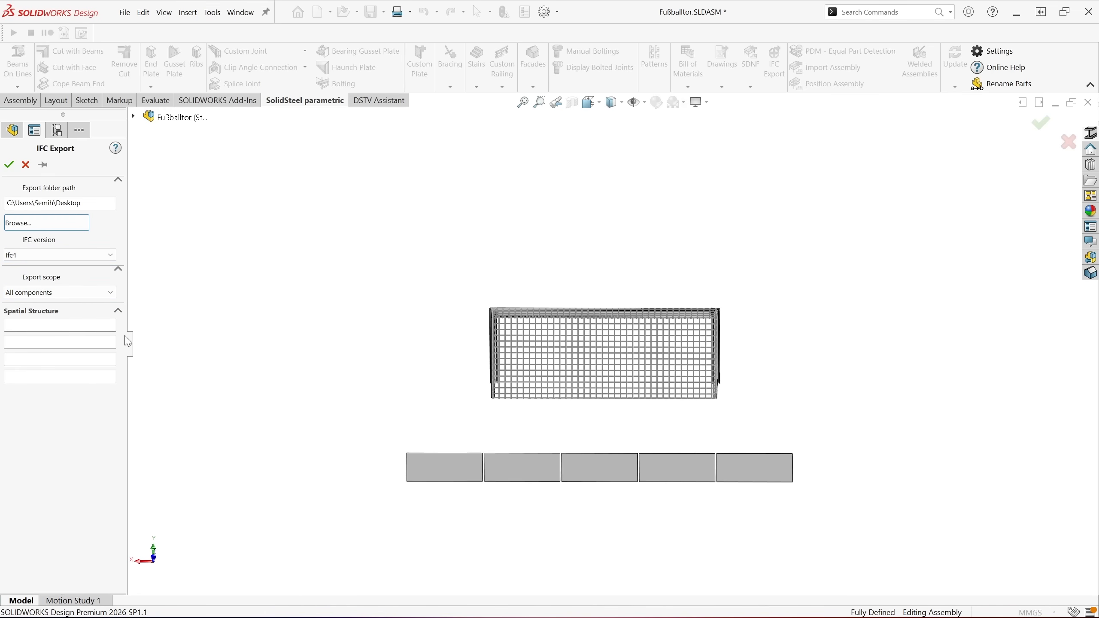
click(8, 165)
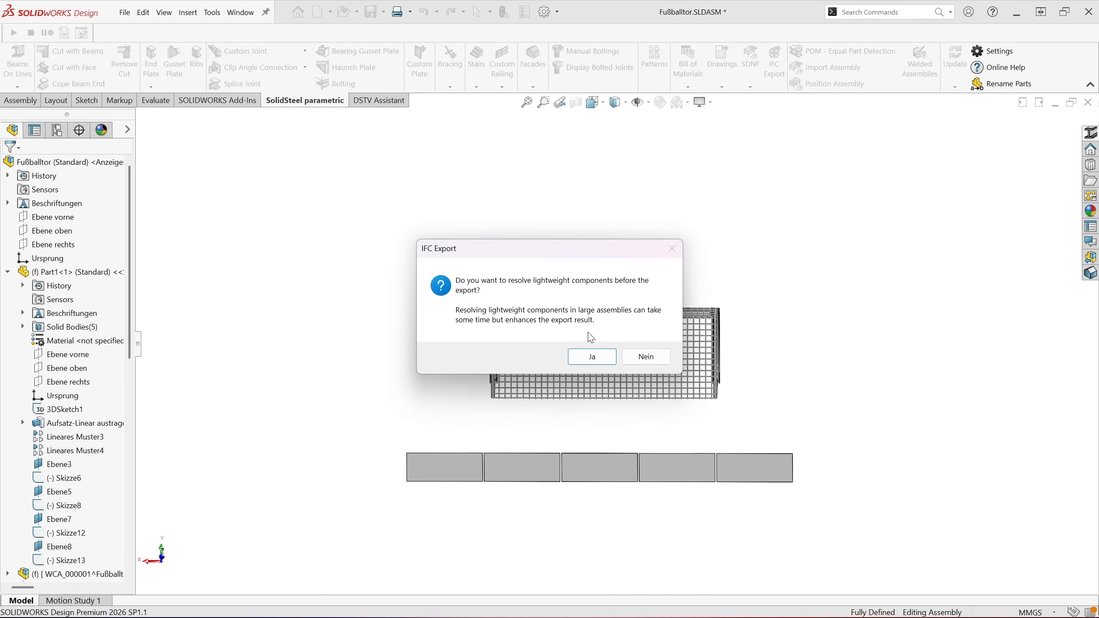
click(592, 357)
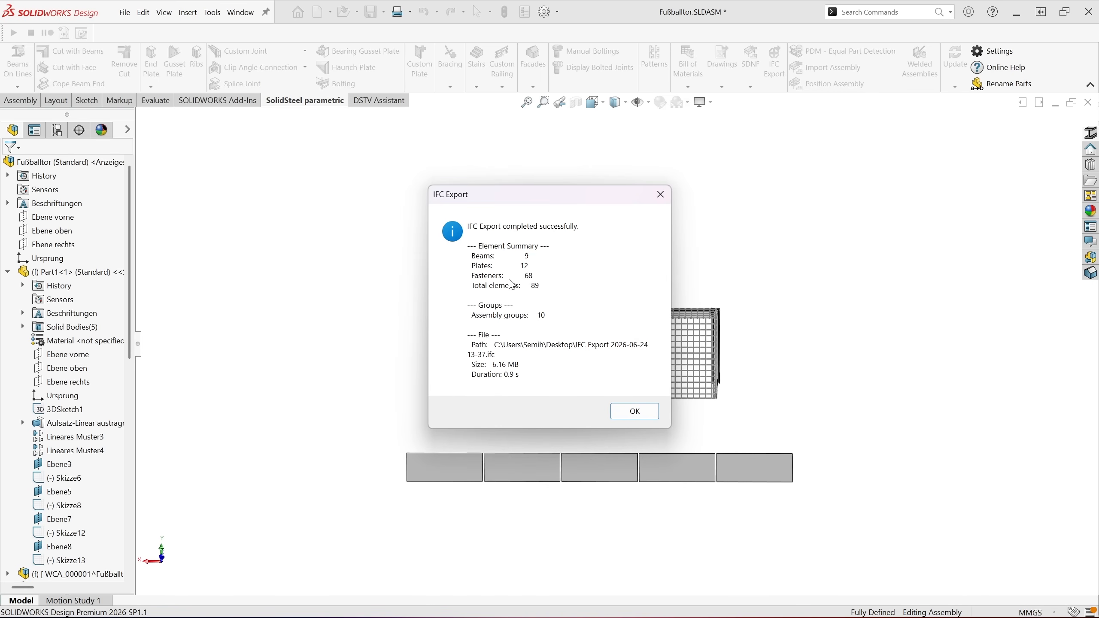
click(630, 412)
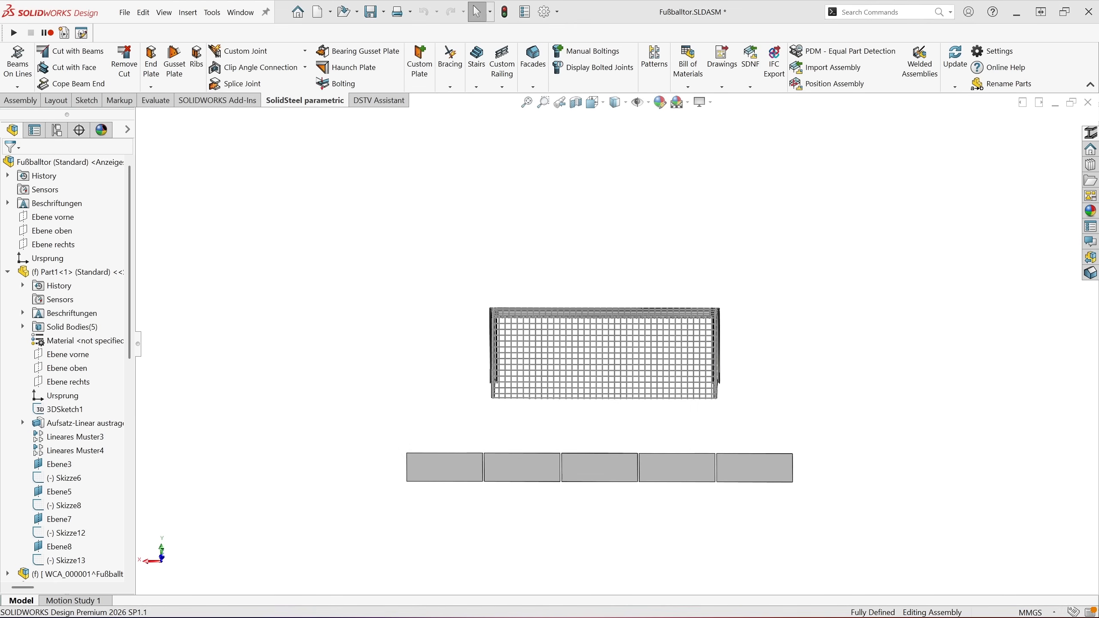
- Open the exported IFC file in Xbim Xplorer and examine the goal frame and its bolted corner connections
drag(1098, 151, 698, 133)
double_click(697, 133)
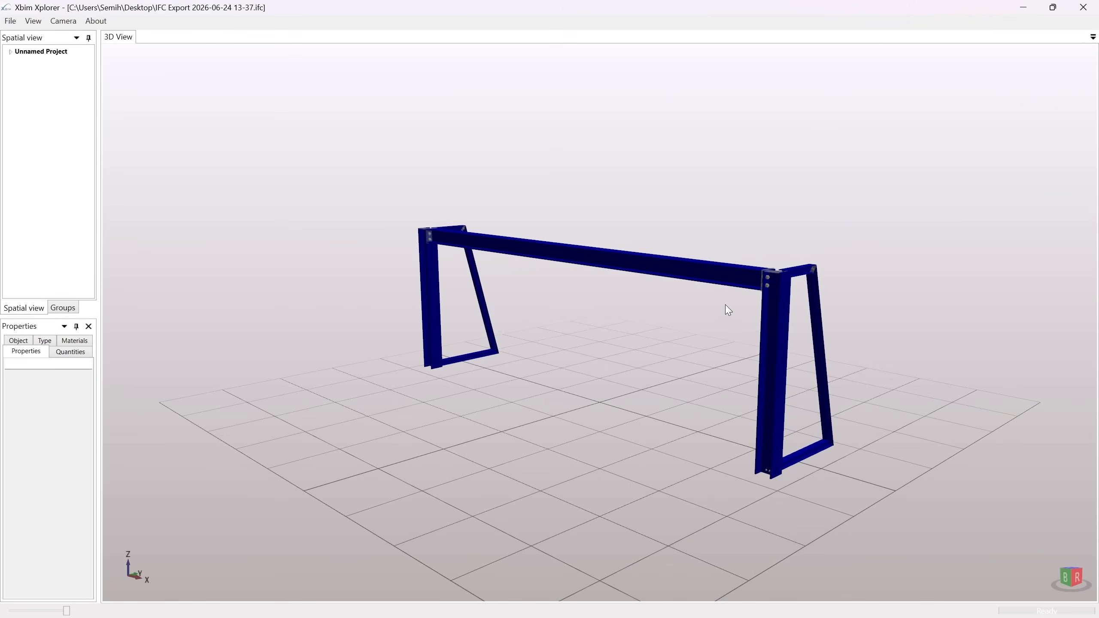
middle_drag(714, 298, 698, 294)
right_drag(697, 293, 618, 298)
scroll(422, 297, up, 8)
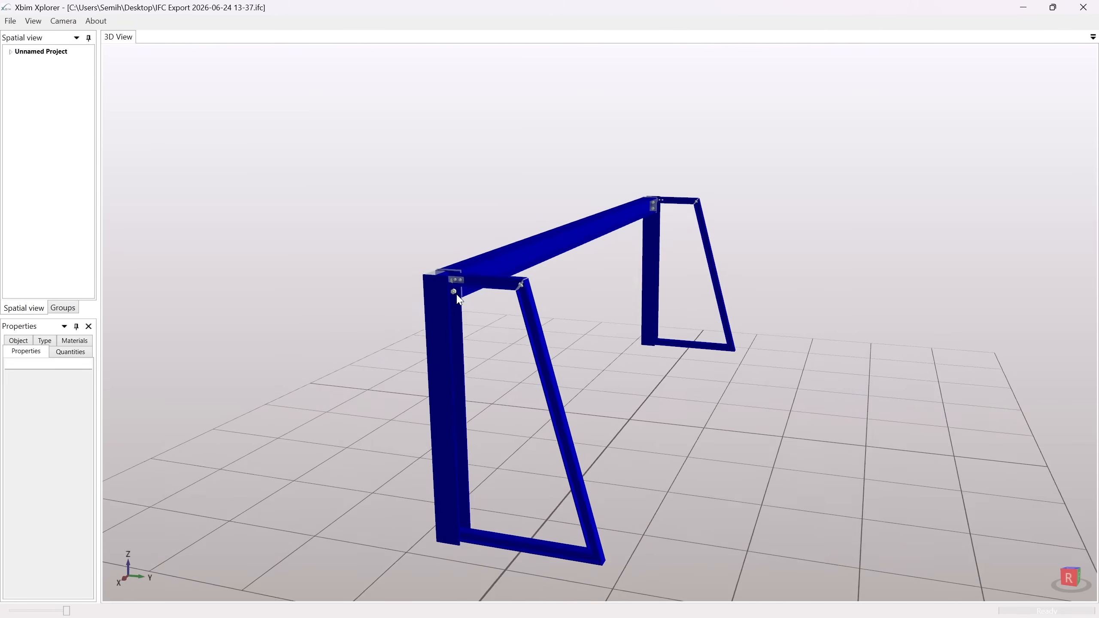
scroll(559, 309, down, 8)
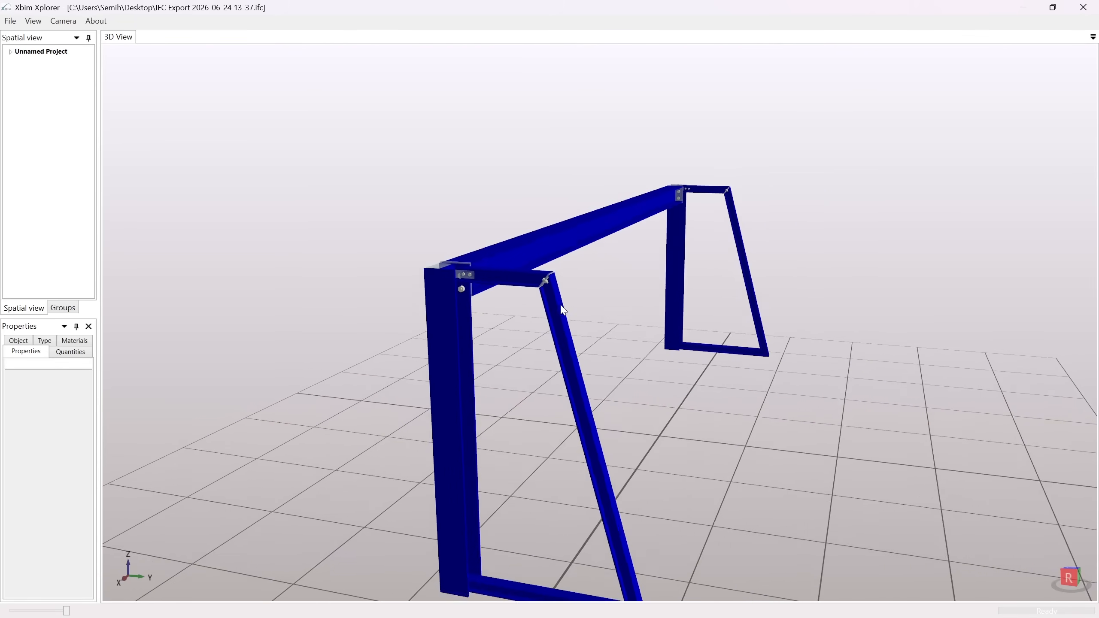
- Select a HEB 100 beam in the IFC model to examine its profile properties, and close the viewer
right_drag(560, 311, 493, 321)
scroll(493, 321, down, 3)
click(667, 351)
click(656, 352)
right_drag(653, 352, 636, 356)
scroll(510, 460, up, 2)
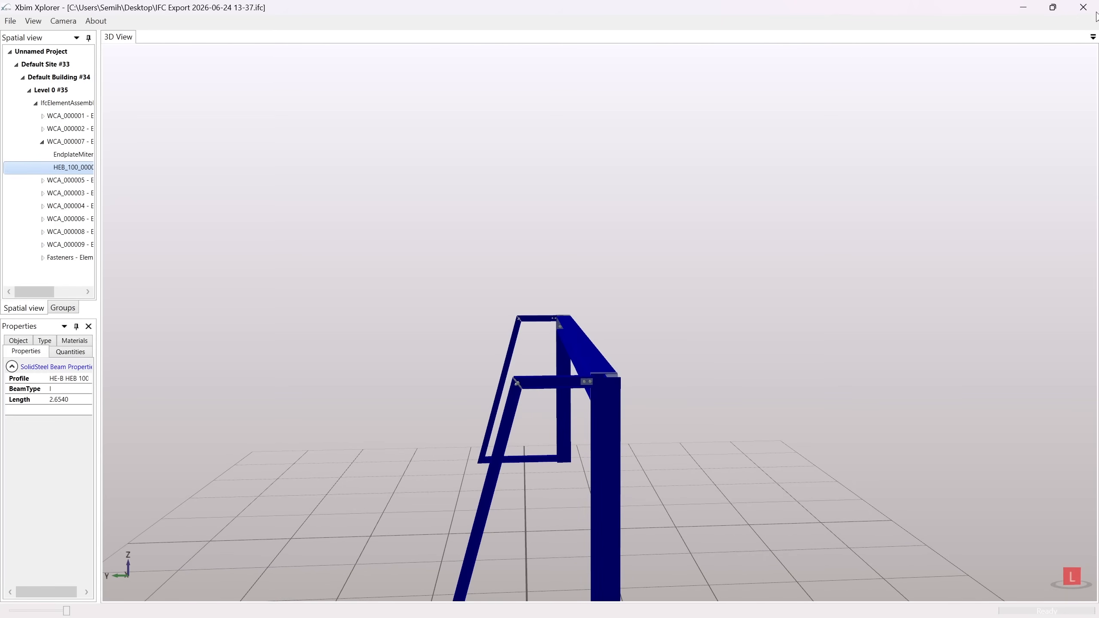
click(1093, 3)
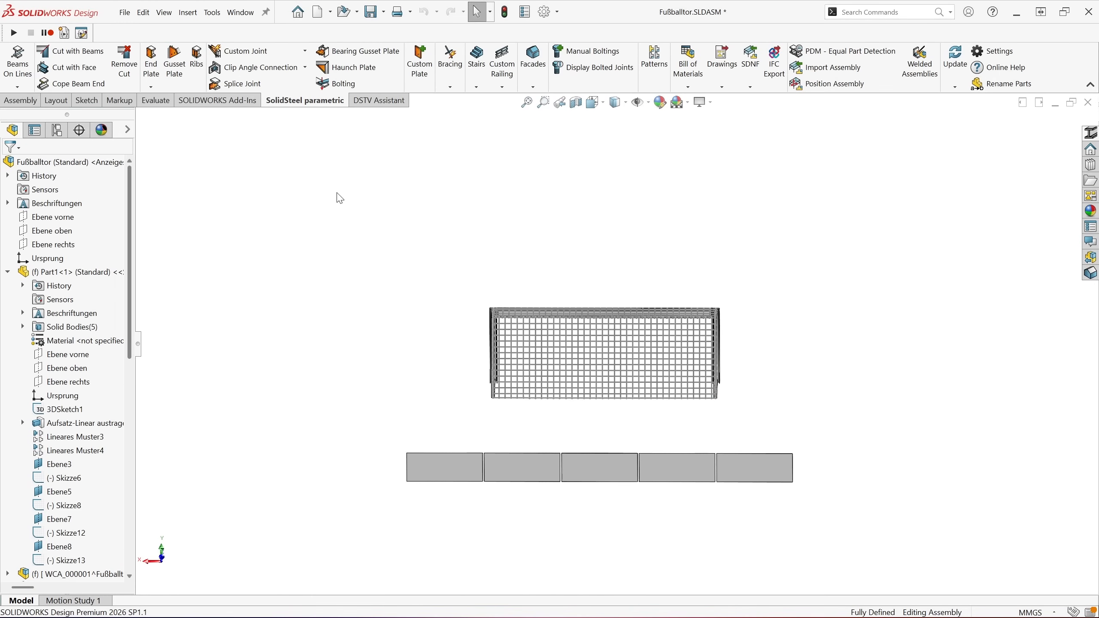
- Start the DSTV Assistant's Quickstart for Assembly on Fußballtor.SLDASM, expand its root entry and move the assistant window aside
click(385, 104)
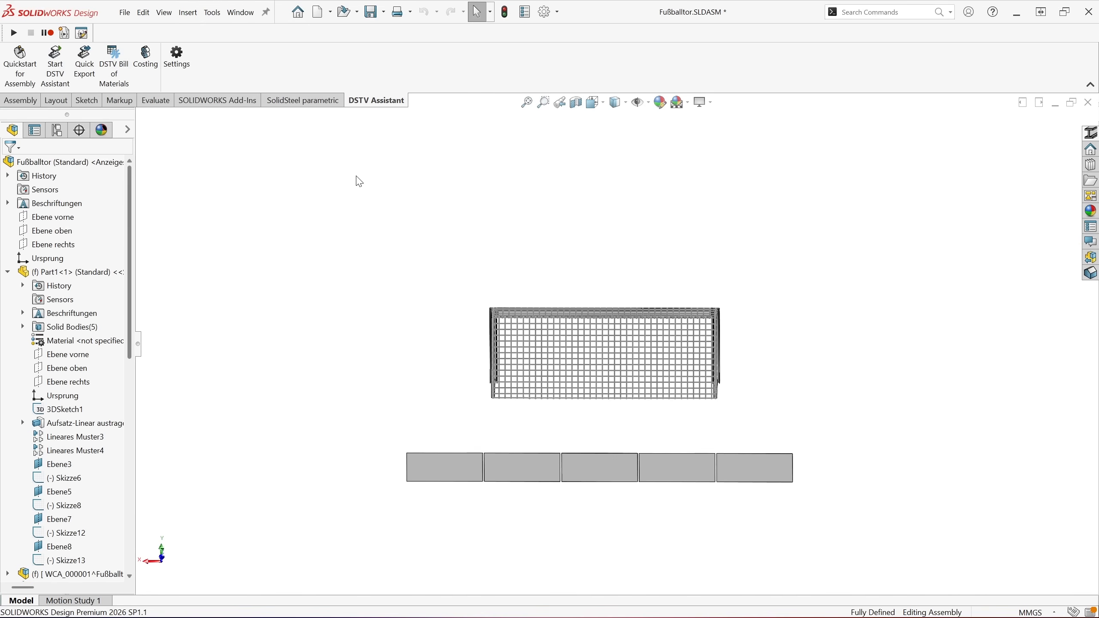
click(32, 82)
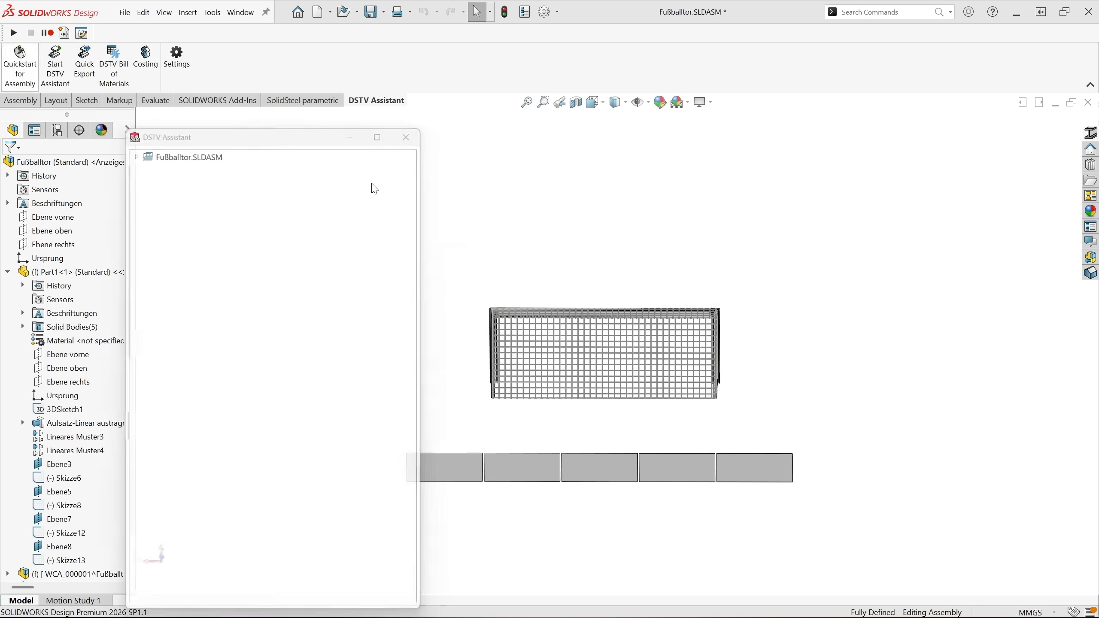
click(135, 146)
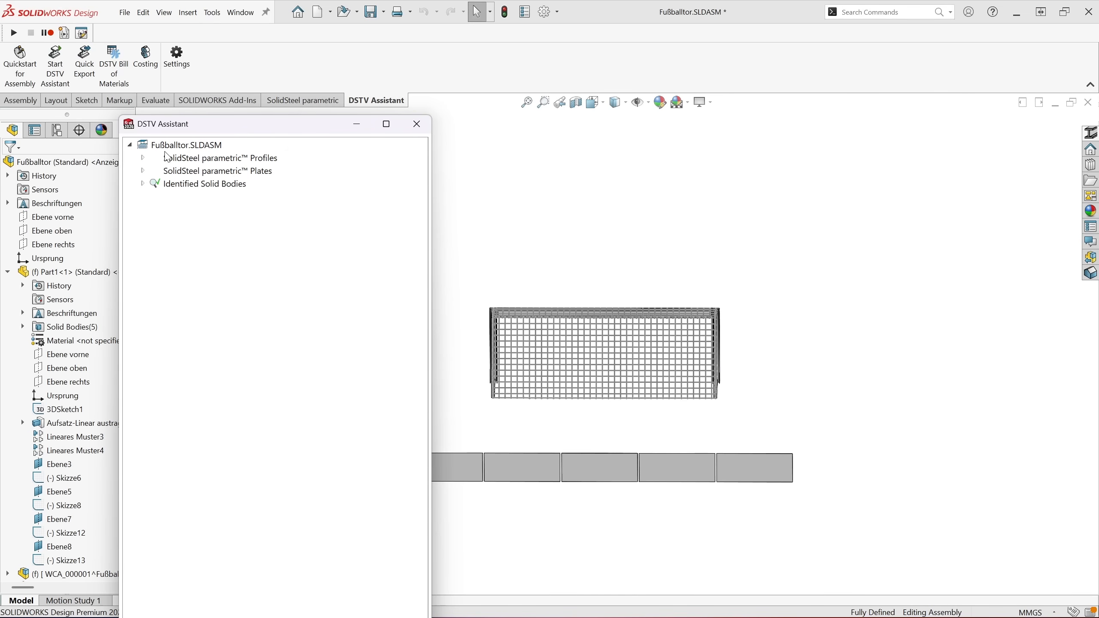
drag(206, 130, 495, 95)
- Expand the SolidSteel parametric profiles and plates in the DSTV Assistant to examine the recognised beams and plates
click(431, 122)
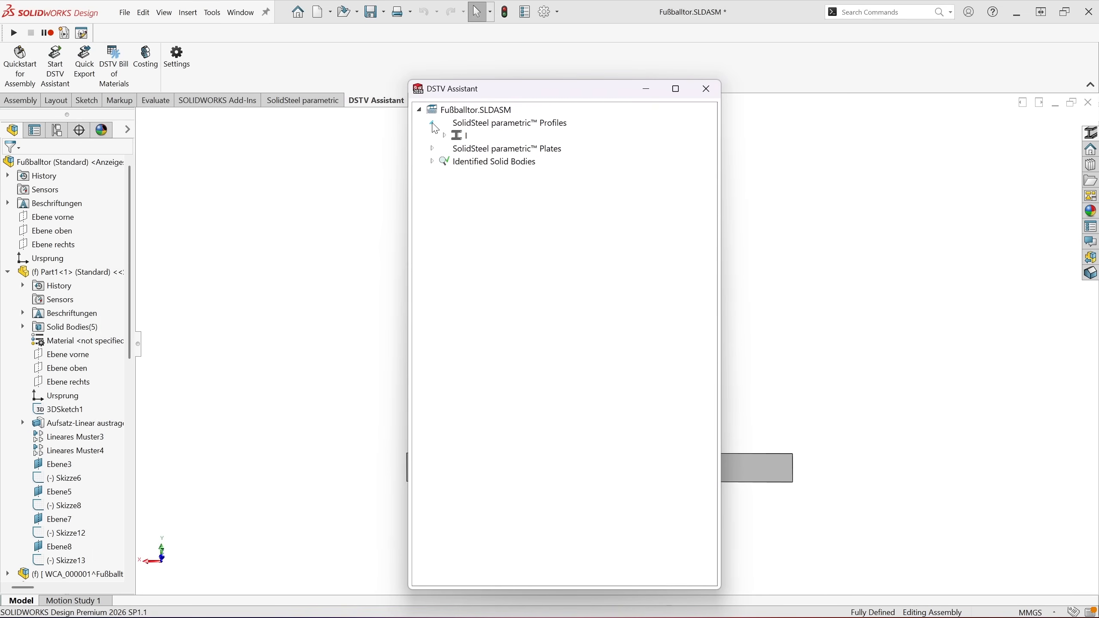
click(432, 149)
click(432, 175)
click(432, 175)
click(431, 149)
click(444, 136)
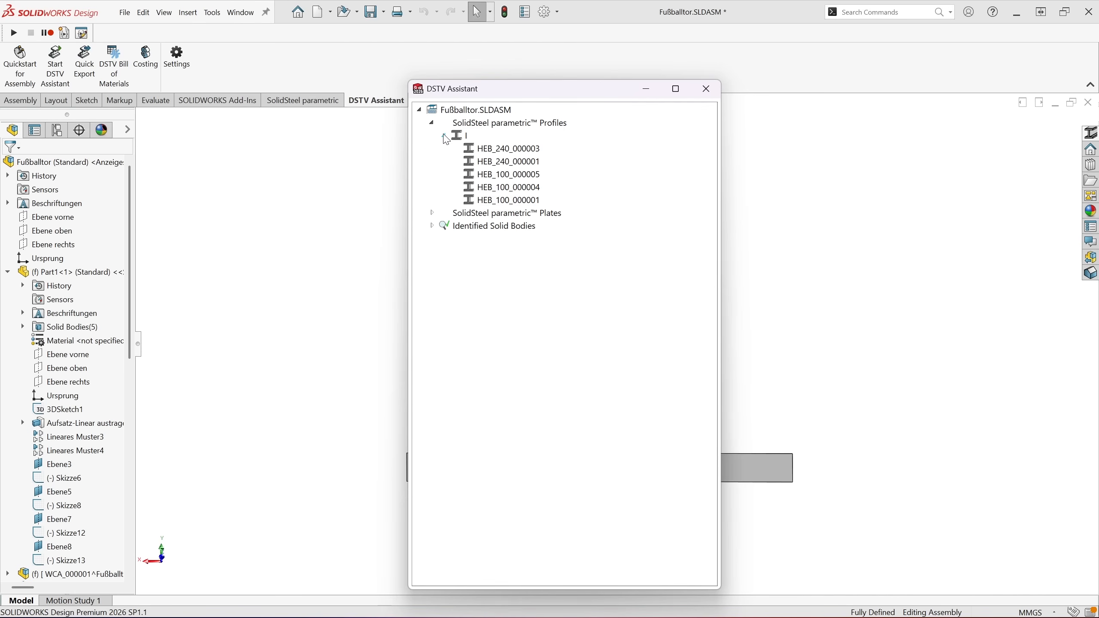
click(432, 212)
click(444, 225)
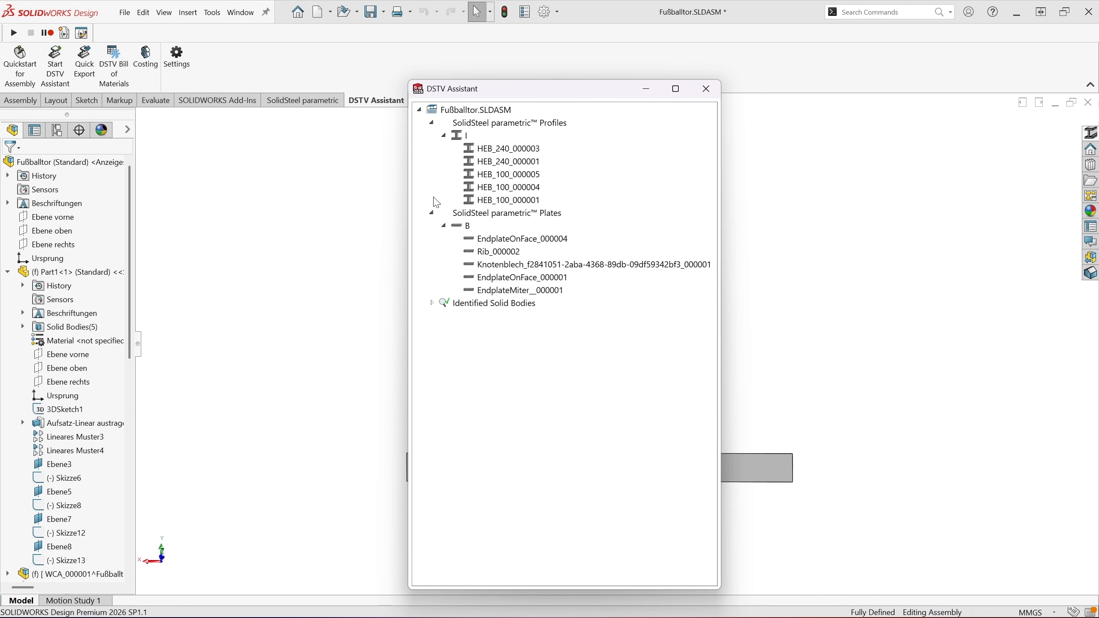
- Export NC data for the whole Fußballtor.SLDASM to the desktop as .nc files with NC_Fußballtor as the order designation
right_click(478, 109)
click(487, 113)
drag(609, 105, 803, 79)
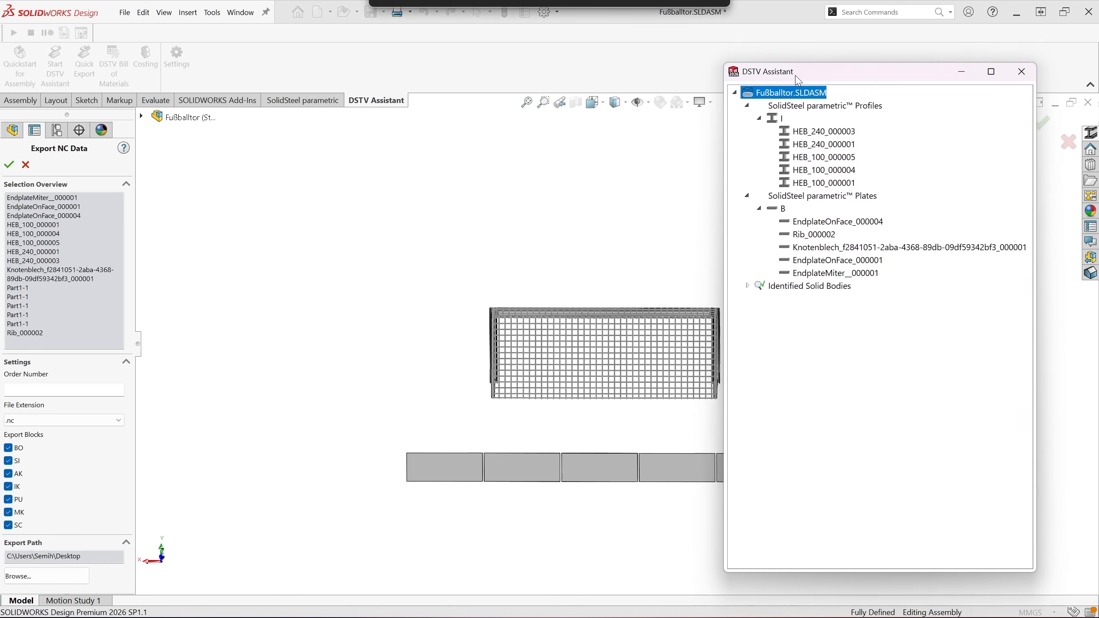
click(33, 386)
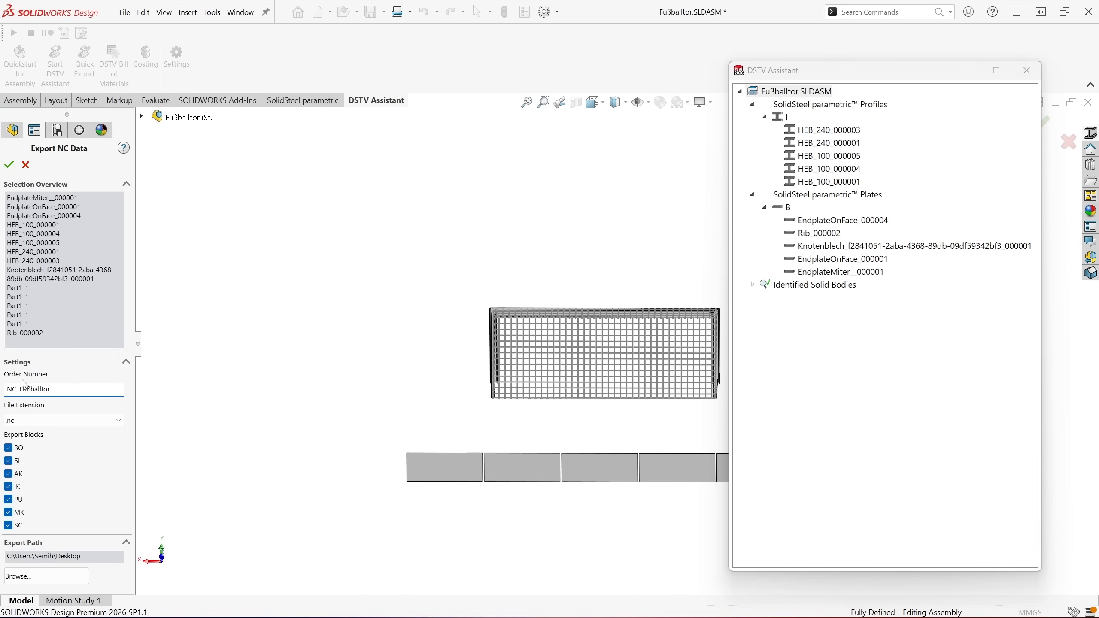
click(70, 422)
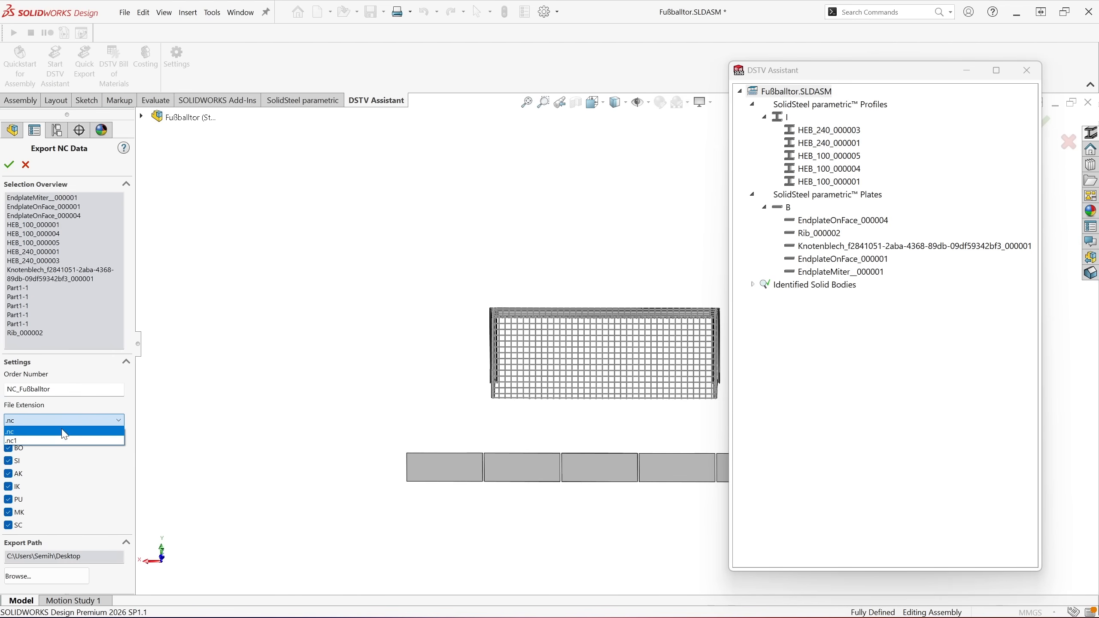
click(61, 422)
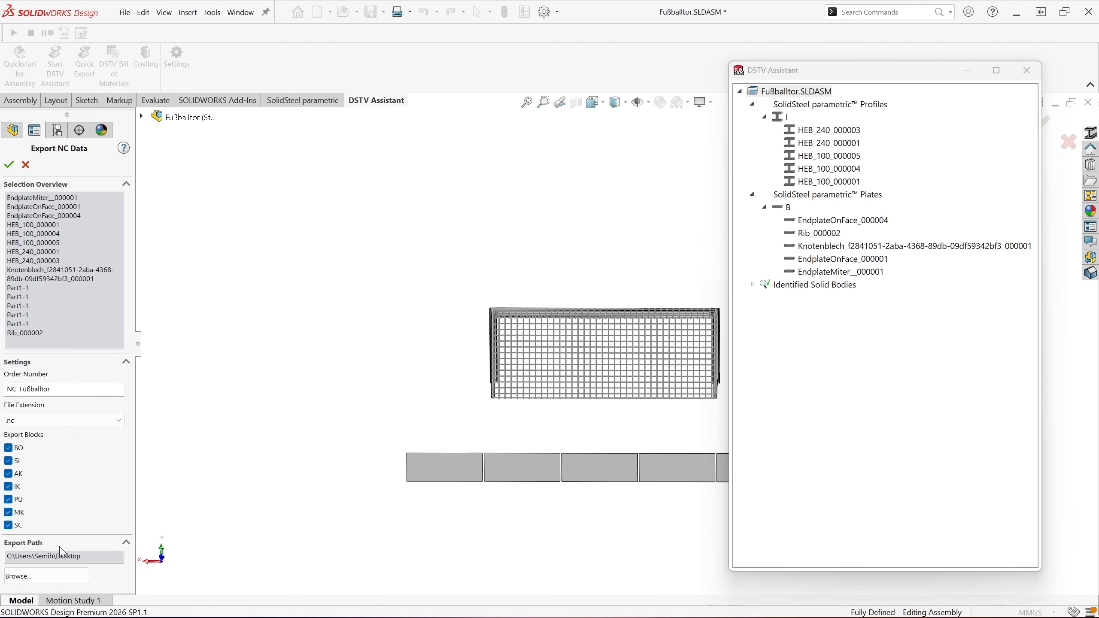
click(9, 164)
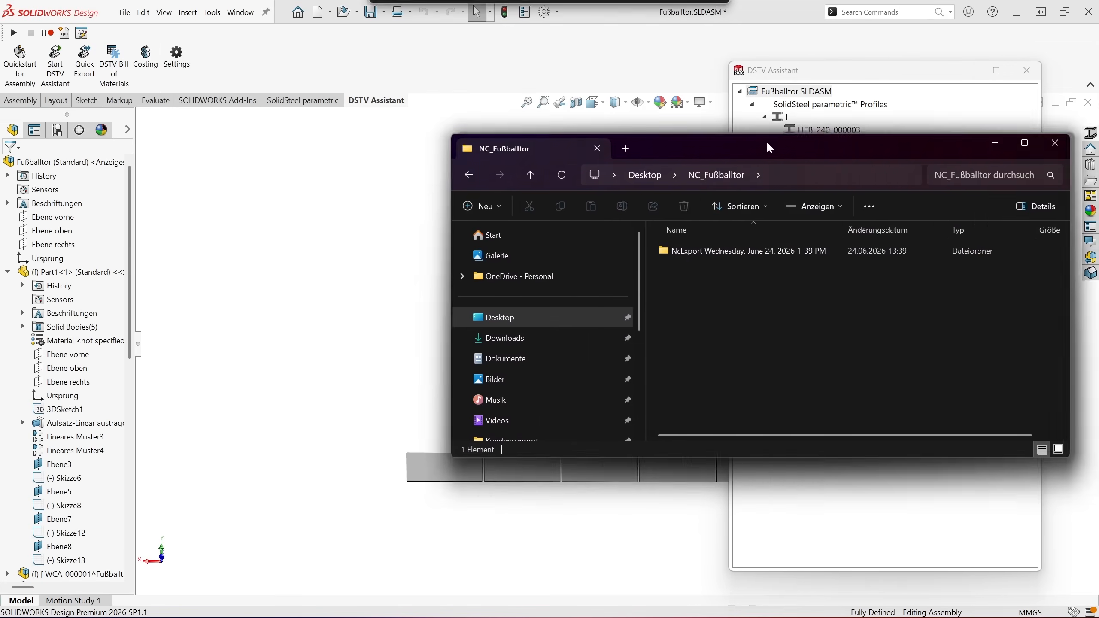
- Open the NcExport subfolder inside NC_Fußballtor and look through the exported NC files
drag(766, 141, 495, 139)
double_click(451, 250)
scroll(451, 303, down, 2)
scroll(445, 348, up, 2)
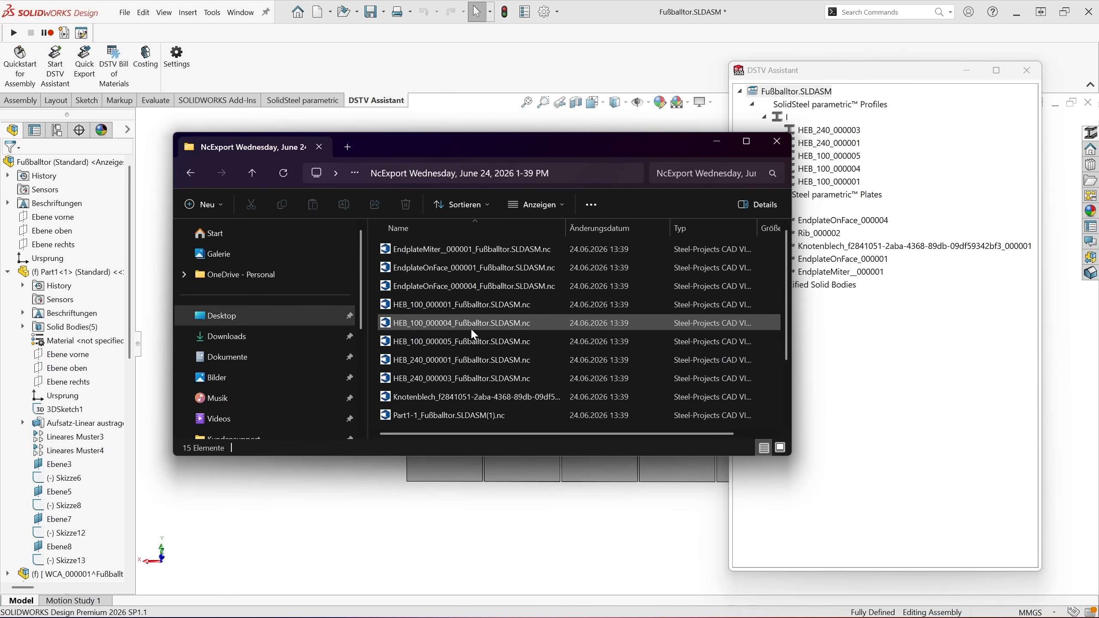
- Open HEB_240_000001_Fußballtor.SLDASM.nc in the text editor, examine its header, contour and hole blocks, and close the editor
click(422, 360)
right_click(421, 361)
click(487, 324)
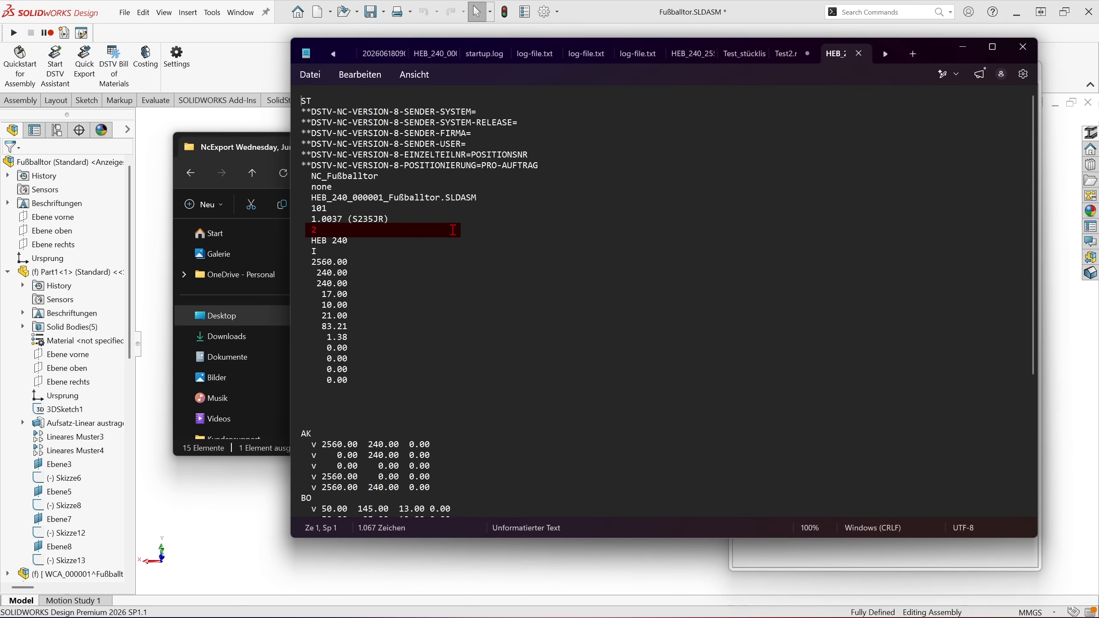
scroll(333, 177, down, 6)
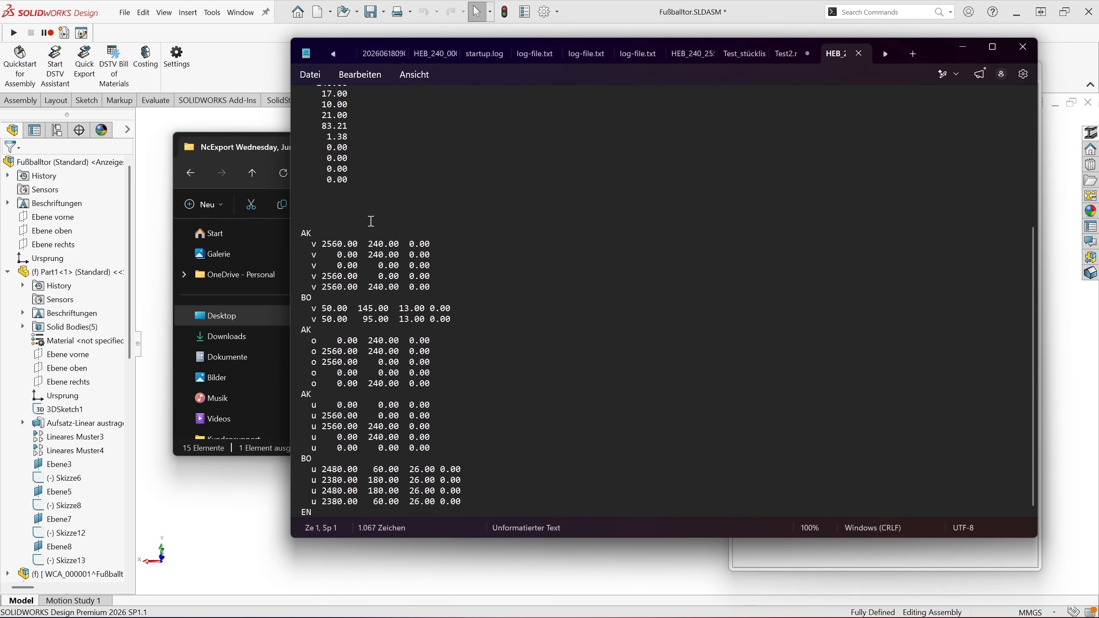
scroll(375, 255, up, 6)
click(1021, 49)
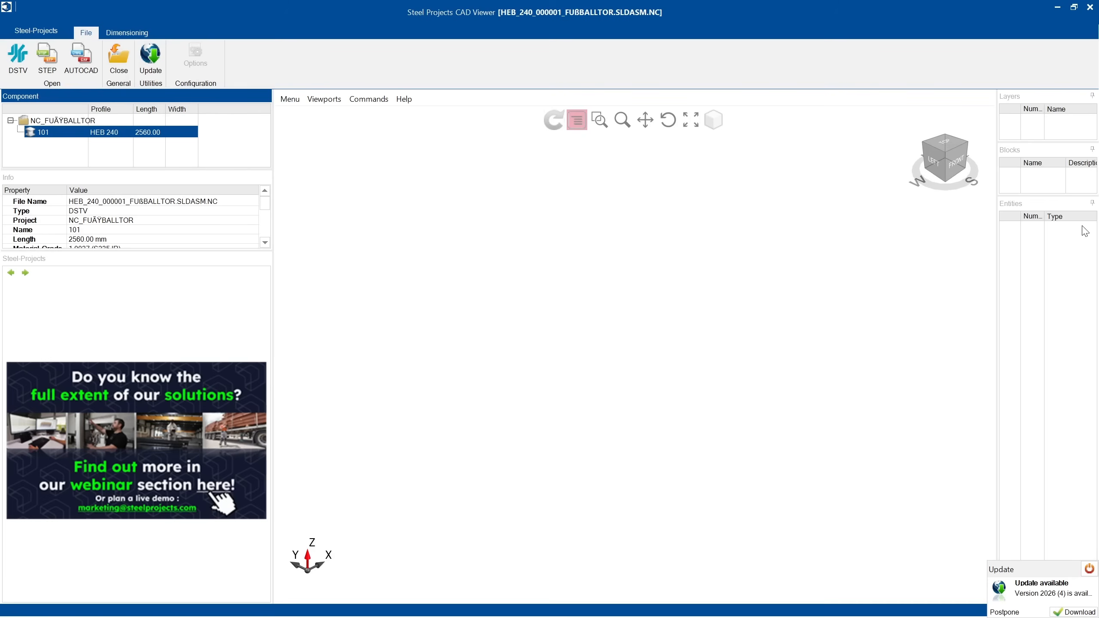
- Examine the HEB 240 NC file in Steel Projects CAD Viewer by rotating the beam, and close the viewer, export folder and DSTV Assistant
scroll(799, 287, down, 3)
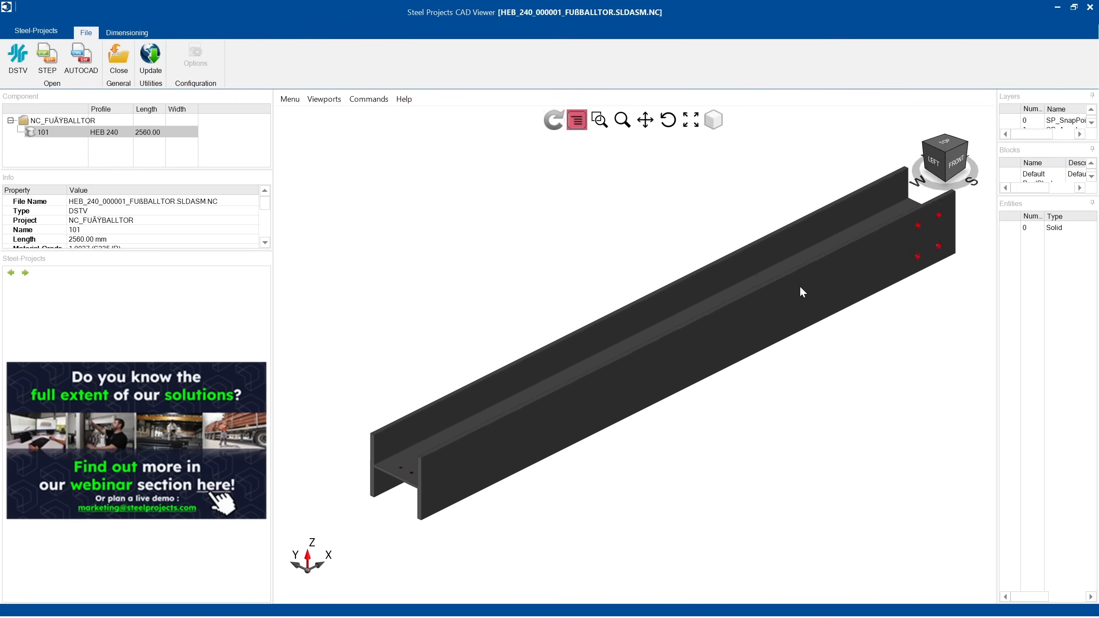
click(668, 119)
drag(700, 341, 687, 260)
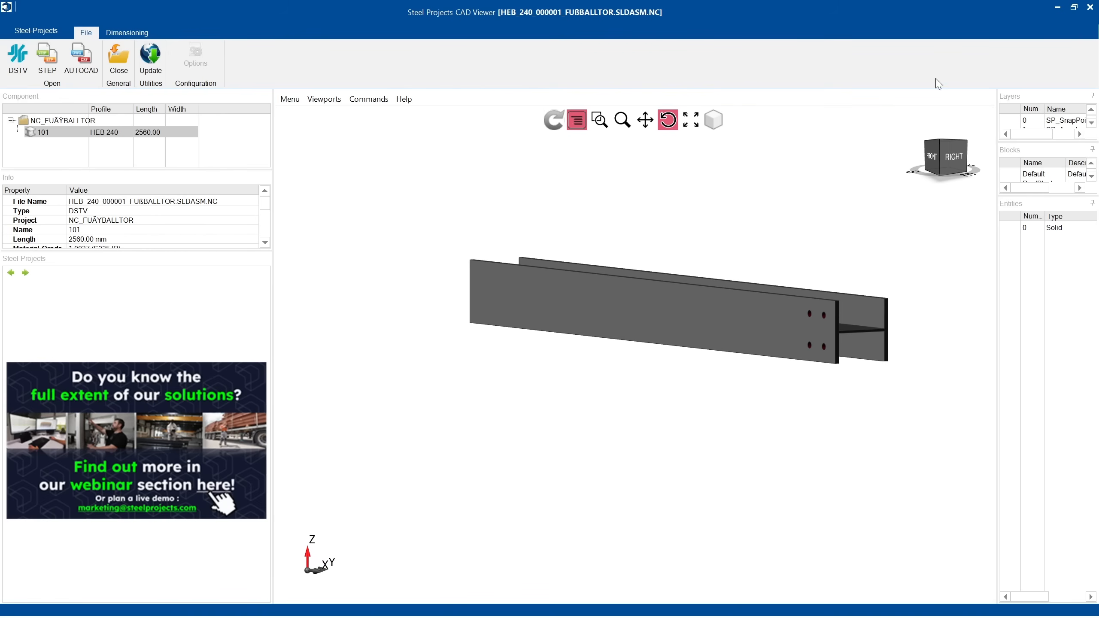
click(1090, 7)
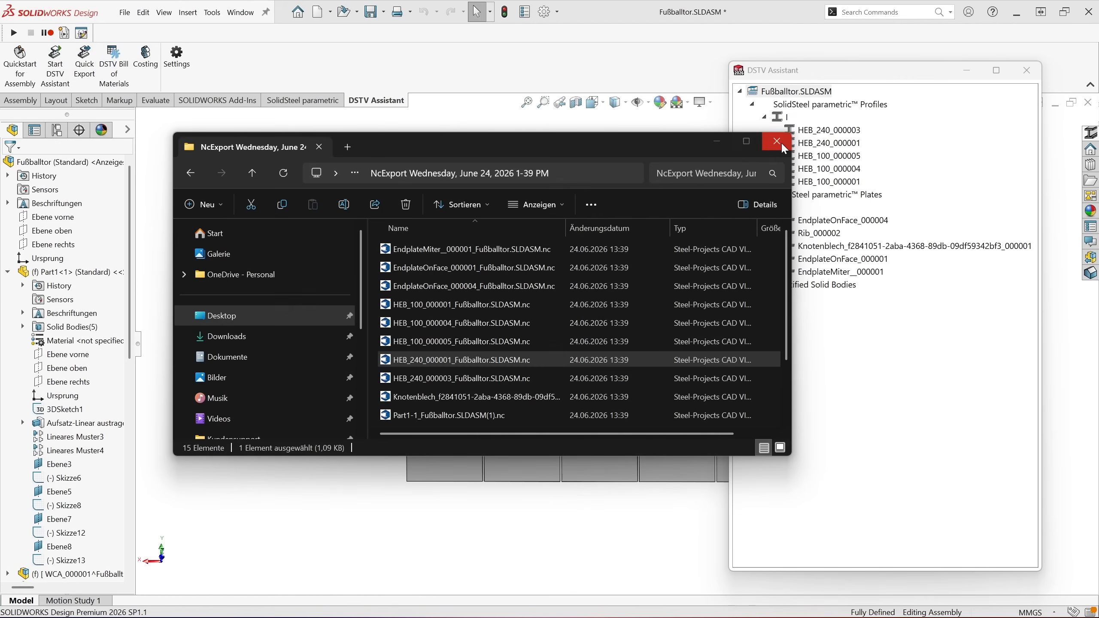
click(780, 141)
click(1027, 70)
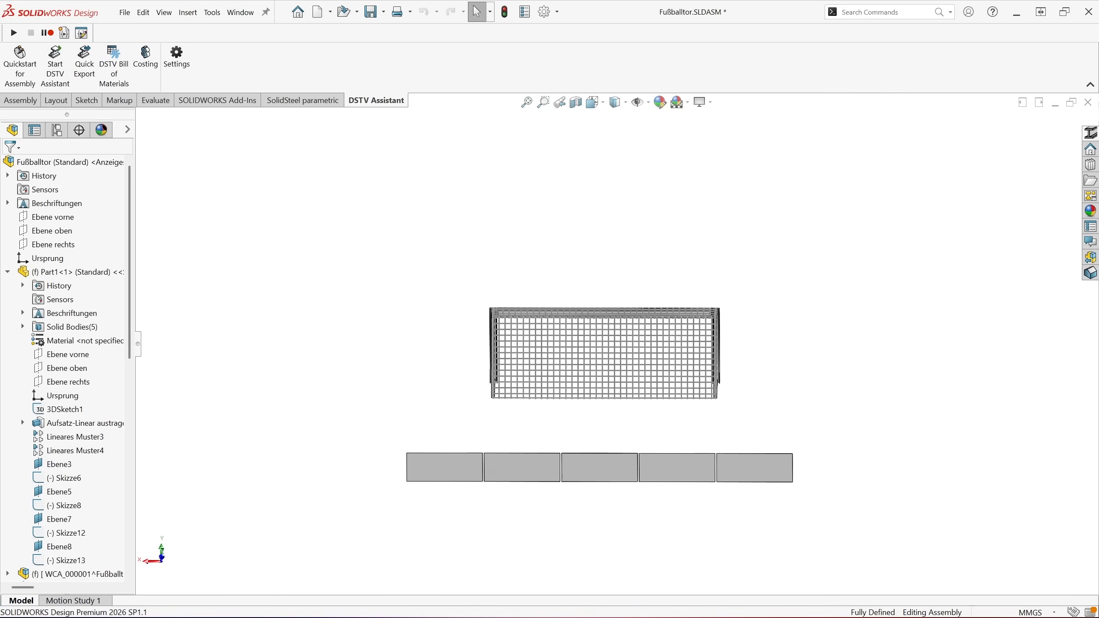